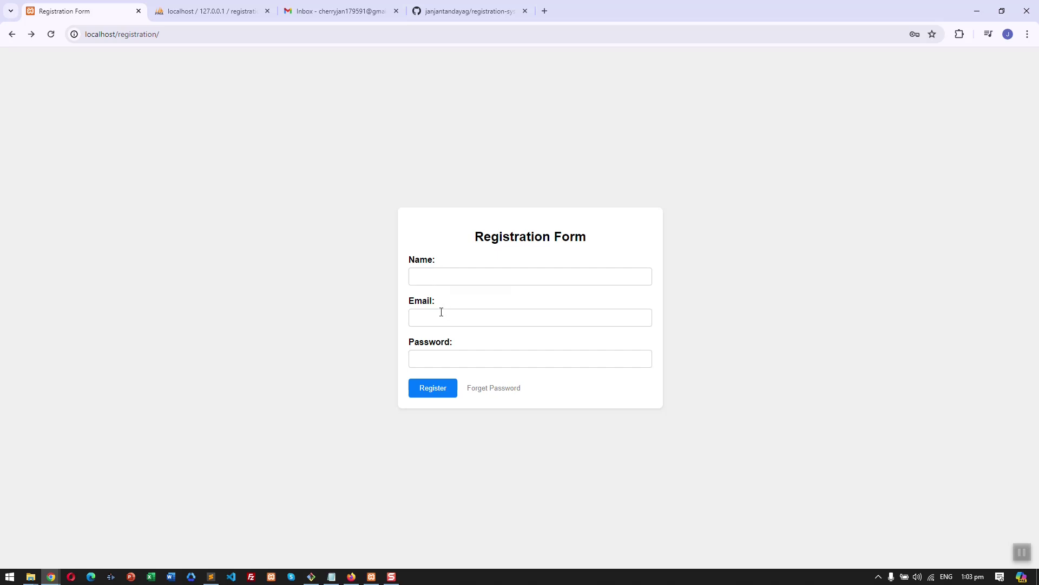
- Copy the Gmail account's email address into the registration form's Email field
{"action": "left_click", "coordinate": [379, 9]}
{"action": "left_click", "coordinate": [1020, 61]}
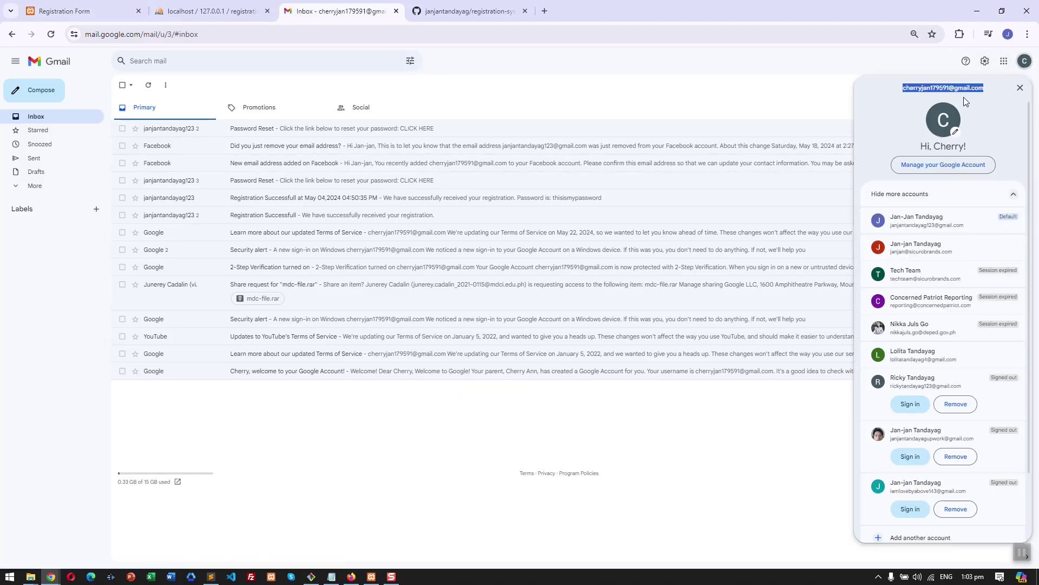
{"action": "left_click", "coordinate": [81, 11]}
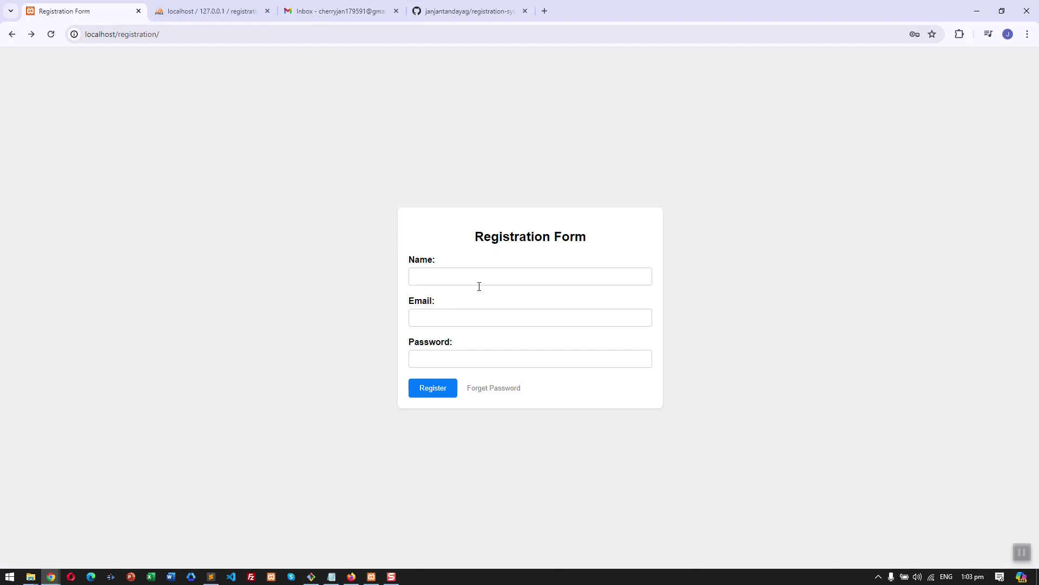
{"action": "left_click", "coordinate": [528, 277]}
{"action": "right_click", "coordinate": [531, 272]}
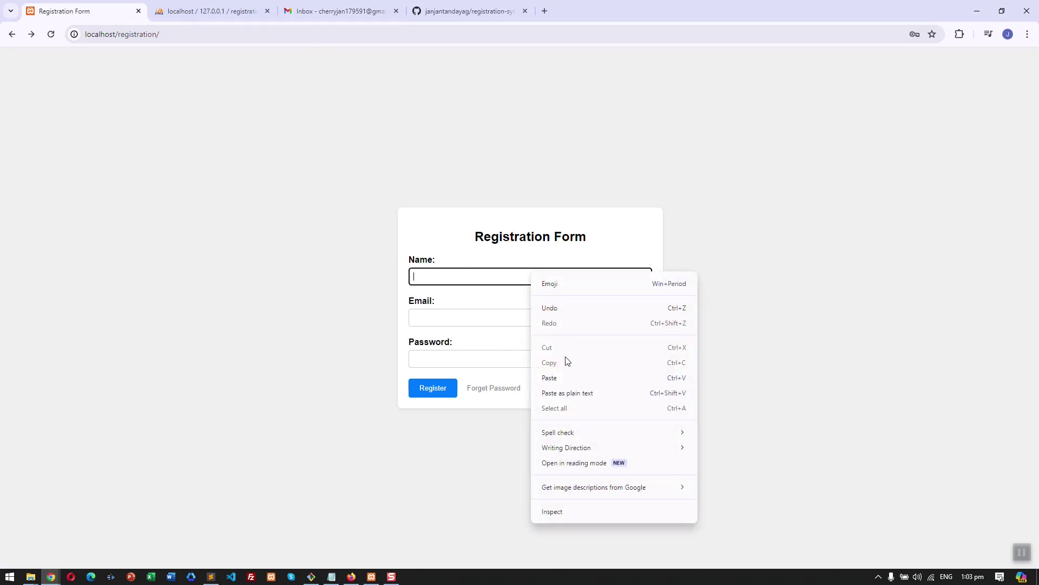
{"action": "left_click", "coordinate": [567, 378]}
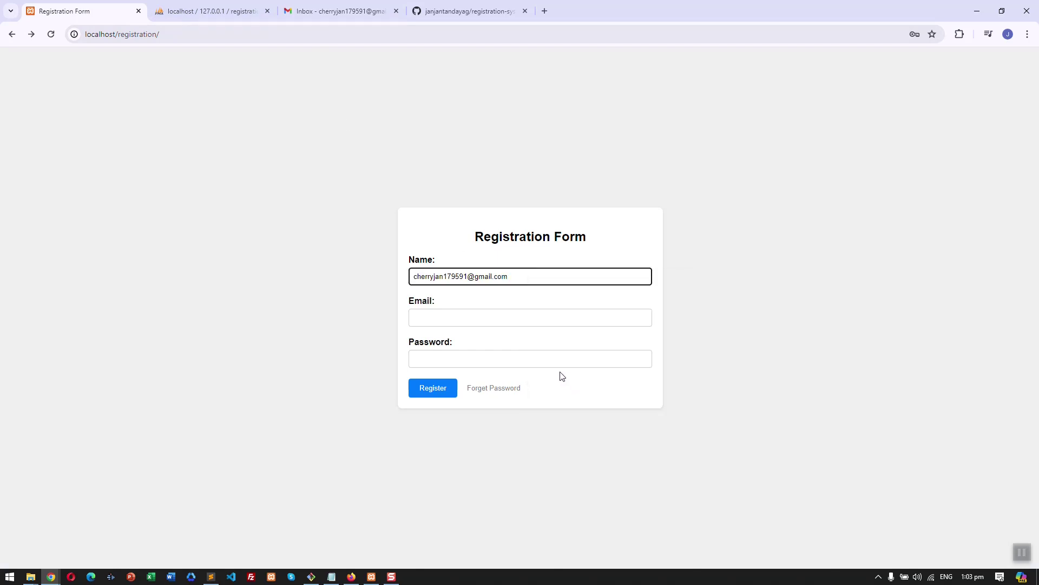
{"action": "key", "text": "ctrl+a"}
{"action": "key", "text": "ctrl+x"}
{"action": "left_click", "coordinate": [531, 314]}
{"action": "key", "text": "ctrl+v"}
- Fill in the new user's name and a password, then submit the registration
{"action": "left_click", "coordinate": [564, 276]}
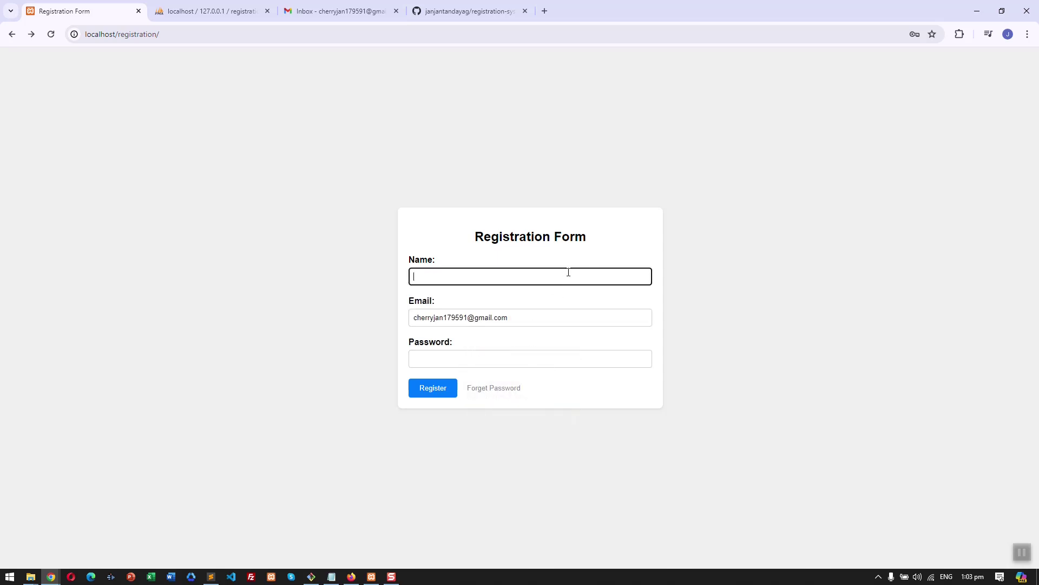
{"action": "type", "text": "Cherry"}
{"action": "key", "text": "Tab"}
{"action": "key", "text": "Tab"}
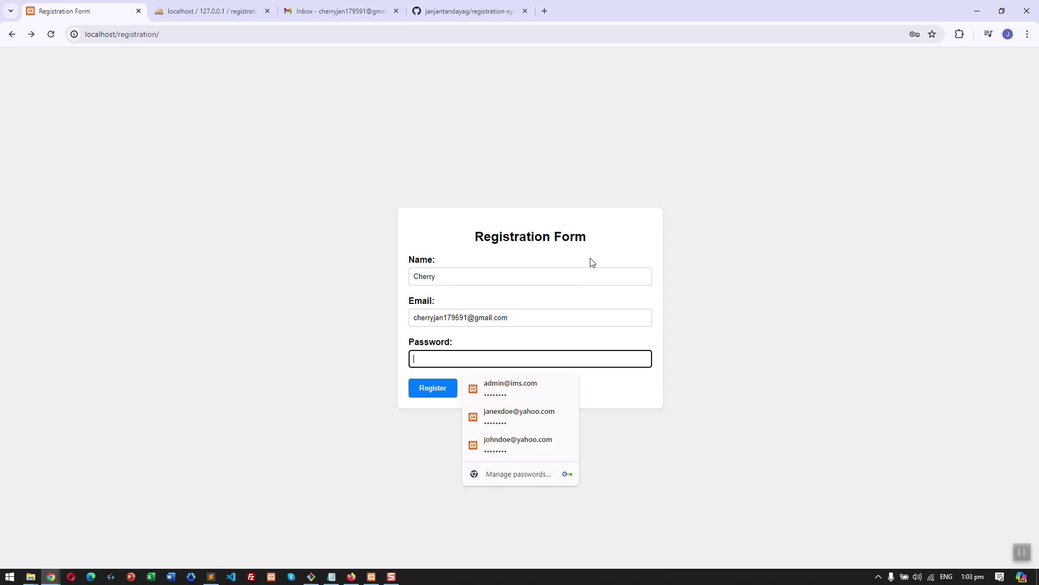
{"action": "type", "text": "aaaaaaaa"}
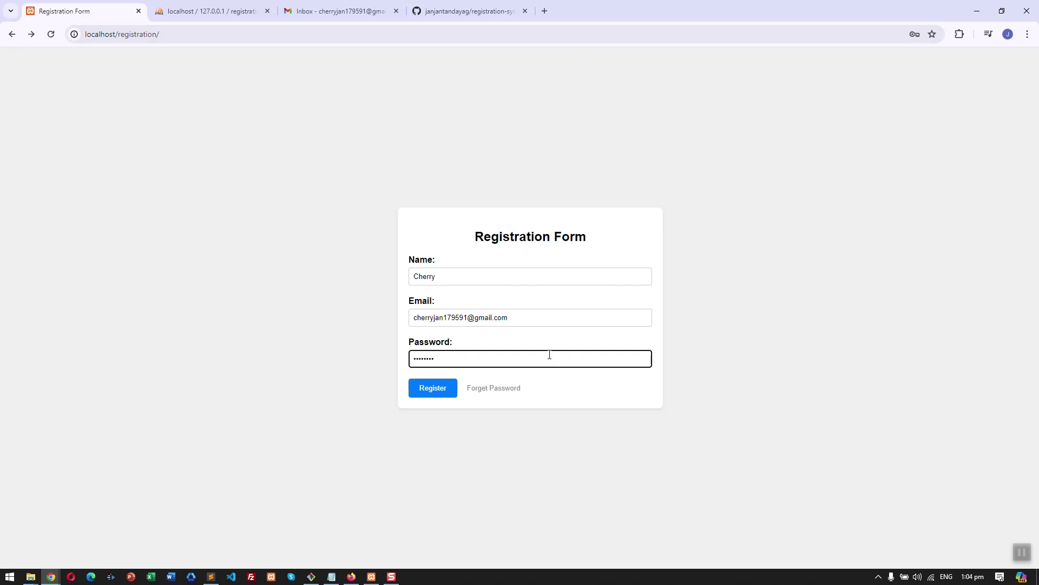
{"action": "left_click", "coordinate": [432, 391]}
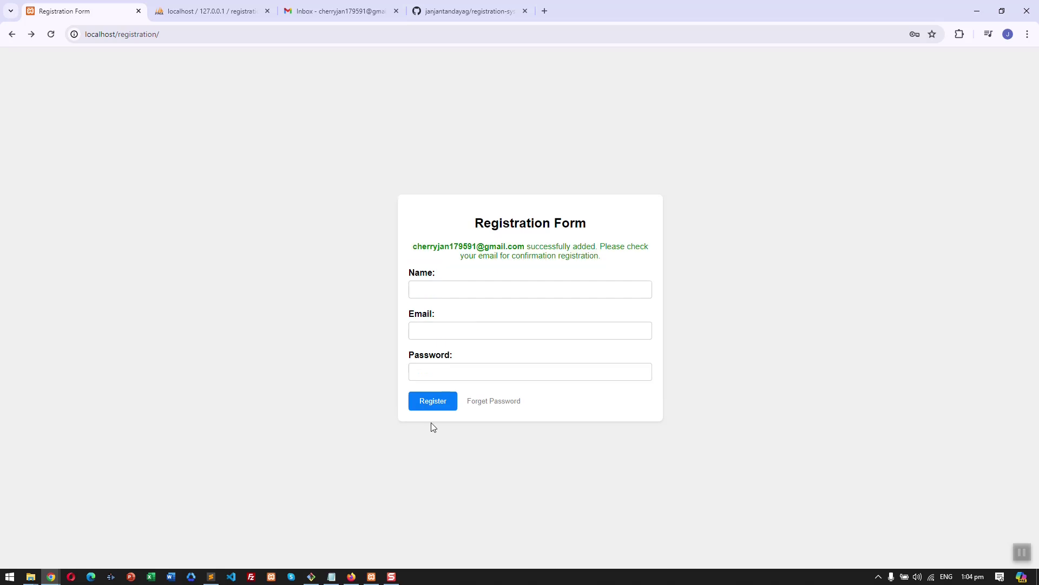
- Refresh the registrations database in phpMyAdmin and browse the users table's new row
{"action": "left_click_drag", "start_coordinate": [417, 250], "coordinate": [620, 259]}
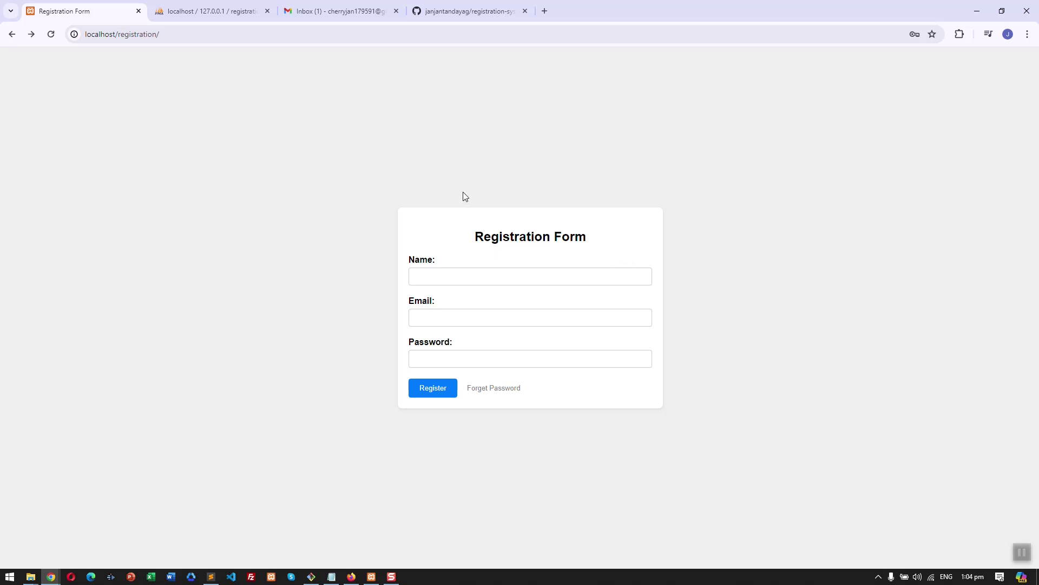
{"action": "left_click", "coordinate": [191, 12]}
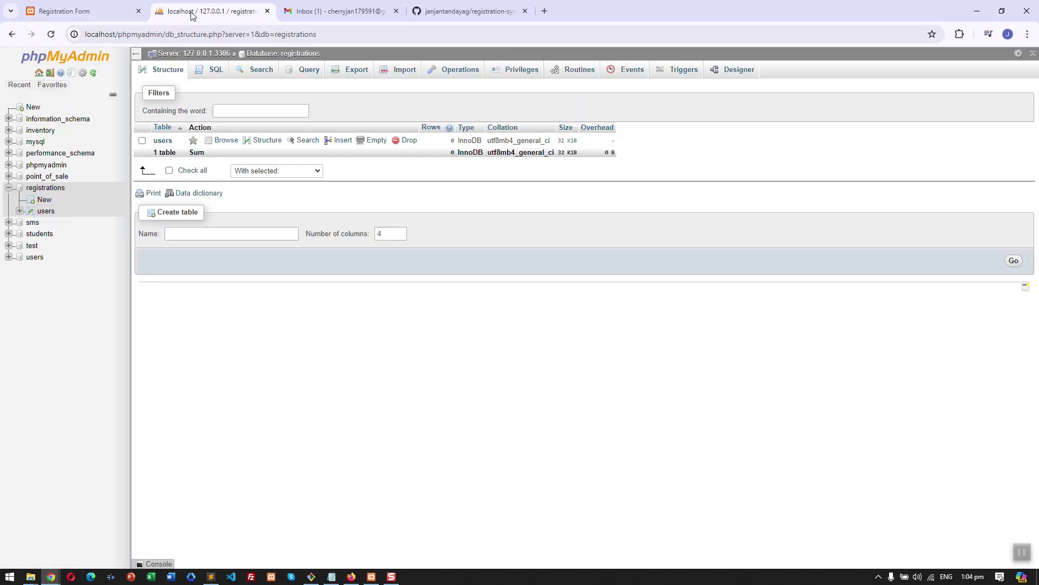
{"action": "left_click", "coordinate": [56, 192]}
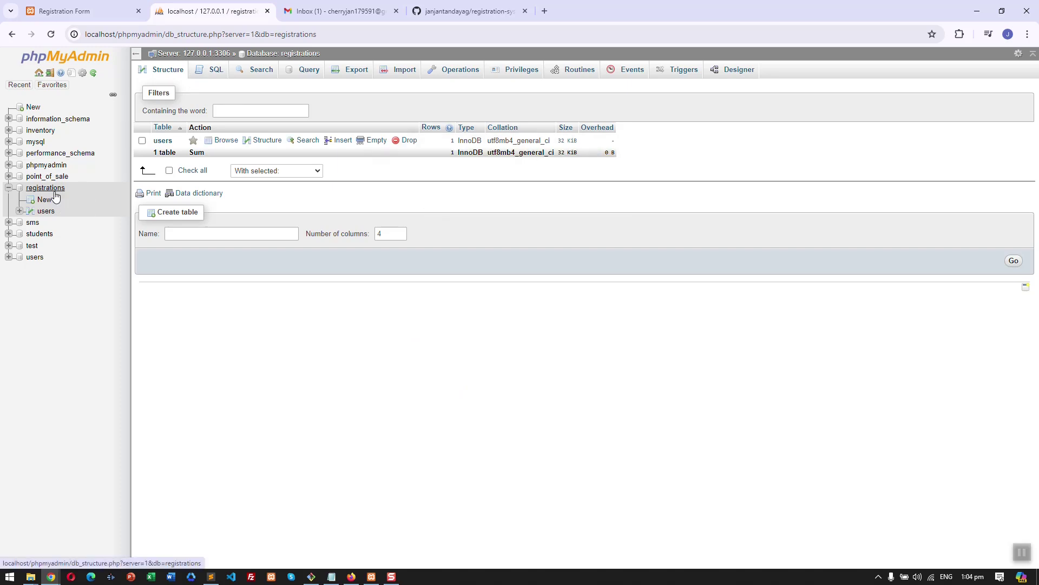
{"action": "left_click", "coordinate": [81, 11]}
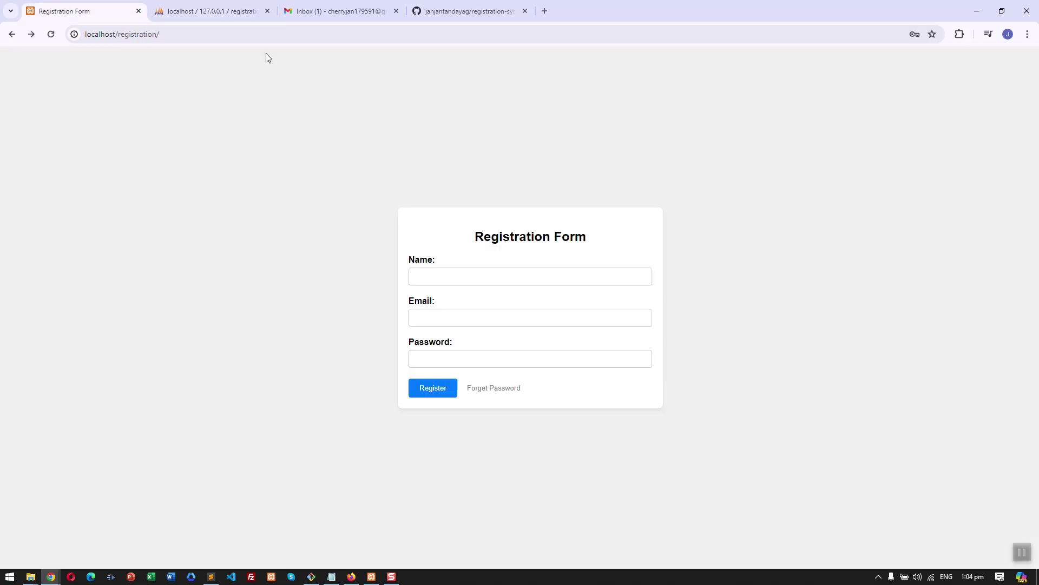
{"action": "left_click", "coordinate": [220, 8]}
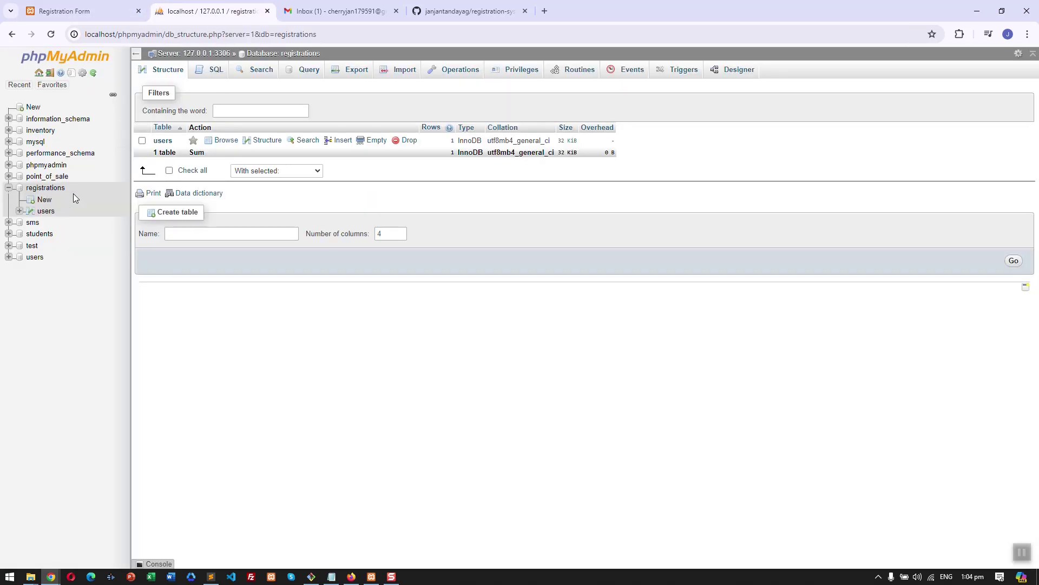
{"action": "left_click", "coordinate": [47, 211]}
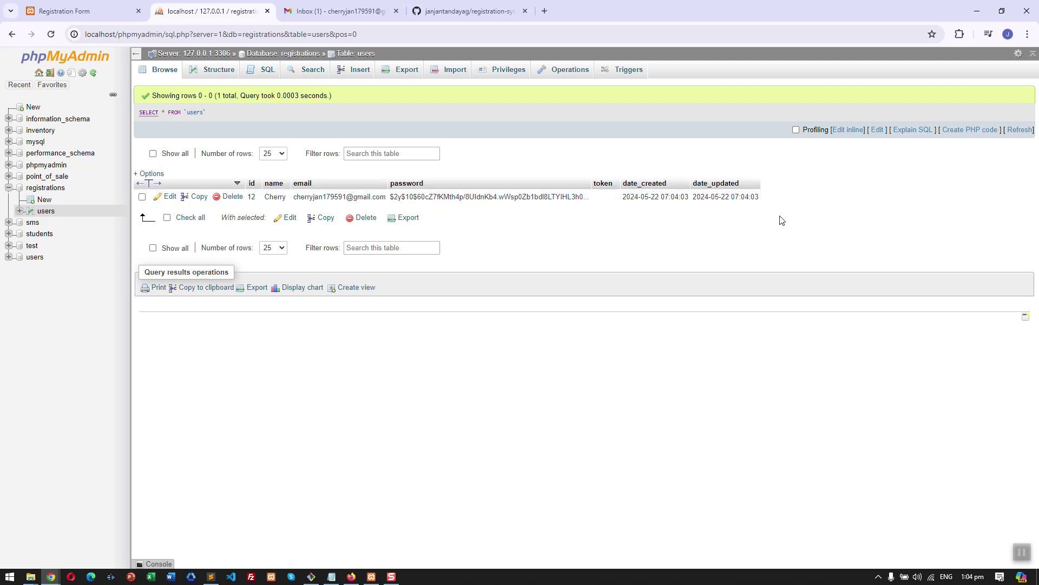
- Open the Registration Successfull email and highlight its subject and the reported password
{"action": "left_click", "coordinate": [358, 16]}
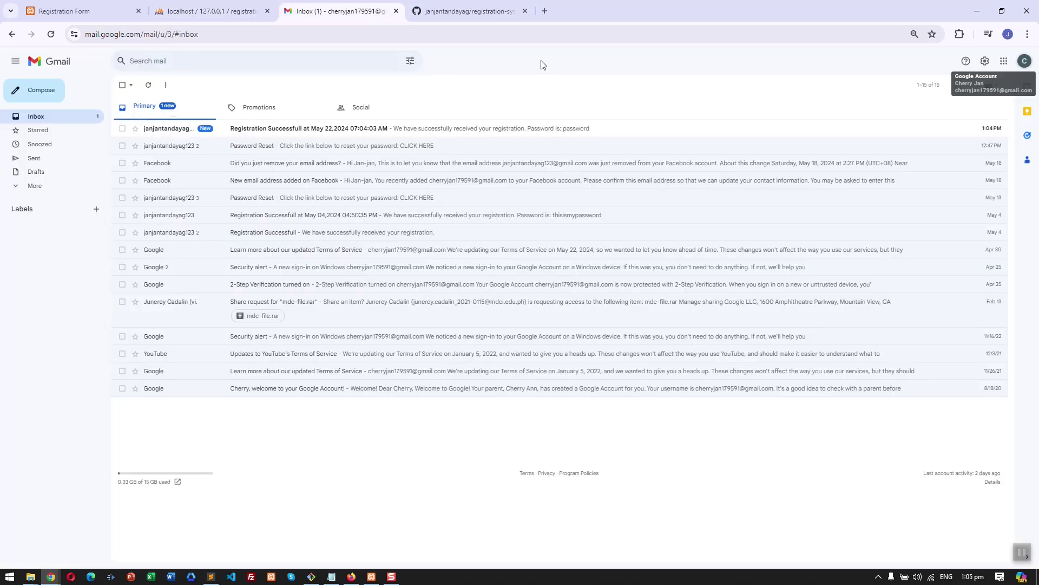
{"action": "left_click", "coordinate": [528, 132]}
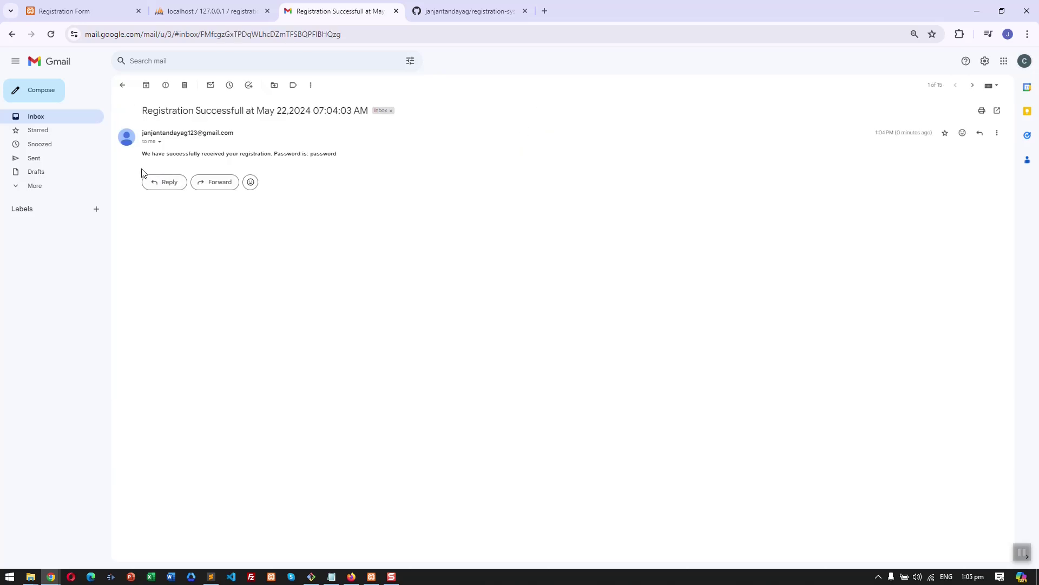
{"action": "double_click", "coordinate": [156, 111]}
{"action": "mouse_move", "coordinate": [307, 97]}
{"action": "left_mouse_down"}
{"action": "mouse_move", "coordinate": [371, 113]}
{"action": "mouse_move", "coordinate": [320, 111]}
{"action": "left_mouse_up"}
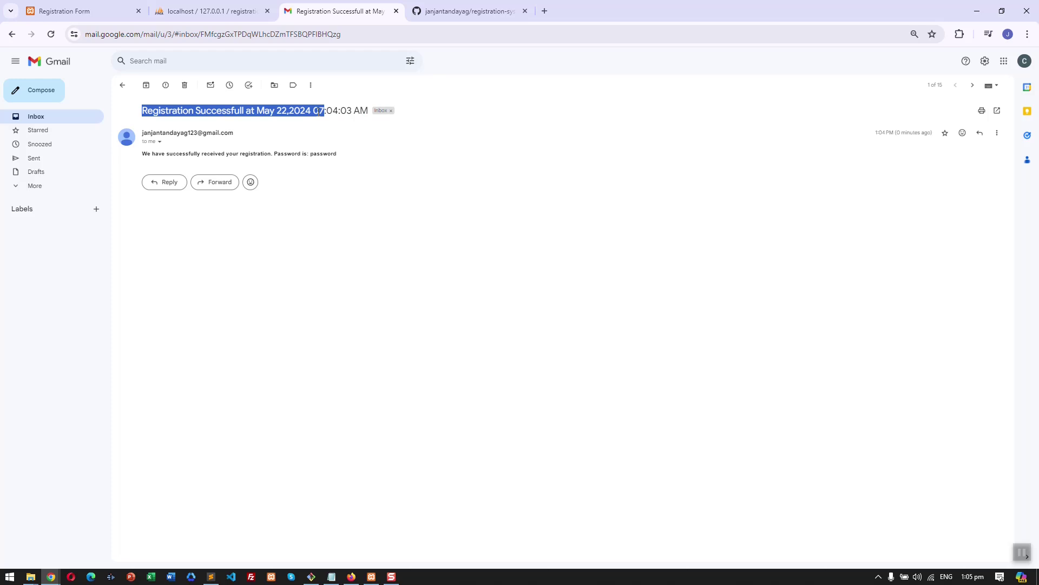
{"action": "left_click_drag", "start_coordinate": [324, 111], "coordinate": [306, 111]}
{"action": "left_click", "coordinate": [301, 112]}
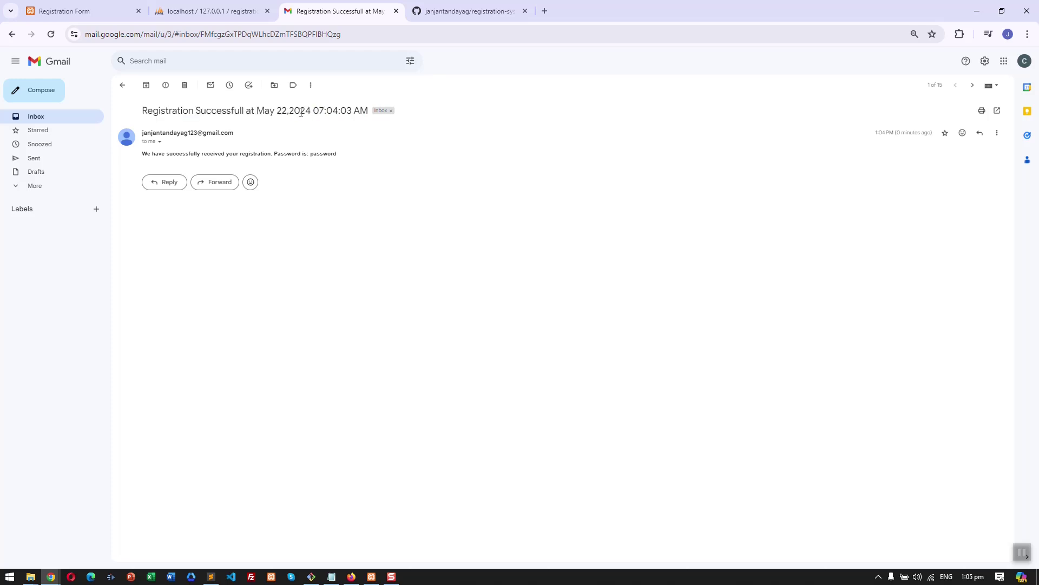
{"action": "left_click_drag", "start_coordinate": [334, 153], "coordinate": [296, 154]}
{"action": "left_click", "coordinate": [331, 154]}
{"action": "double_click", "coordinate": [322, 153]}
{"action": "left_click", "coordinate": [82, 12]}
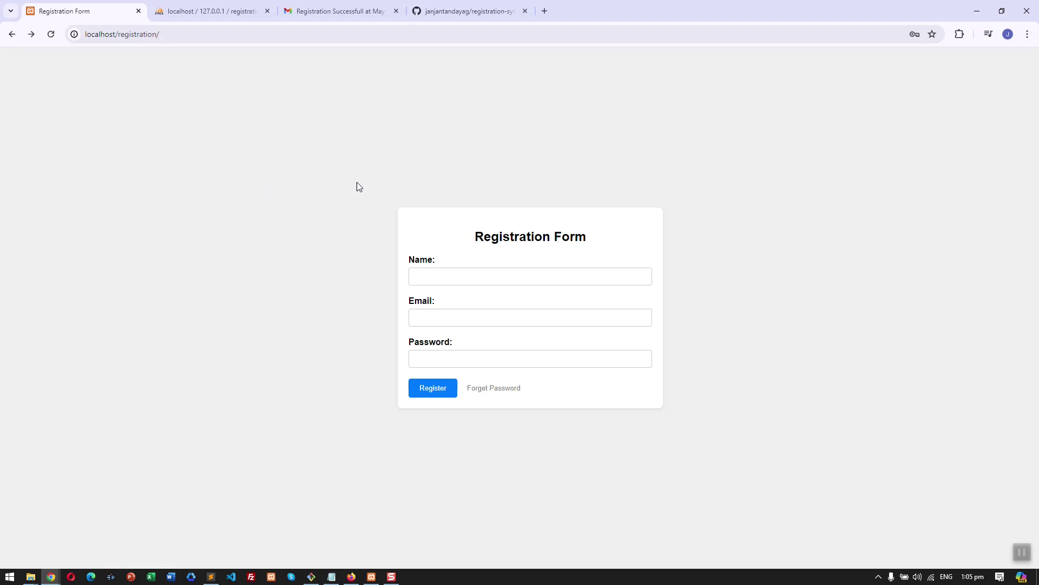
- Open the password reset page and enter a test Gmail address in its Email field
{"action": "left_click", "coordinate": [503, 392]}
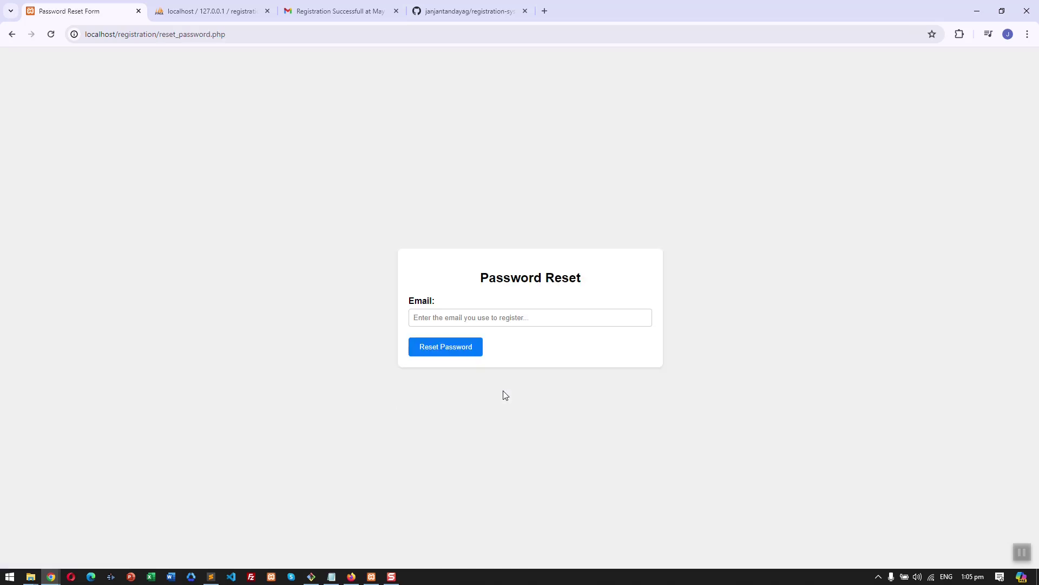
{"action": "left_click", "coordinate": [545, 318]}
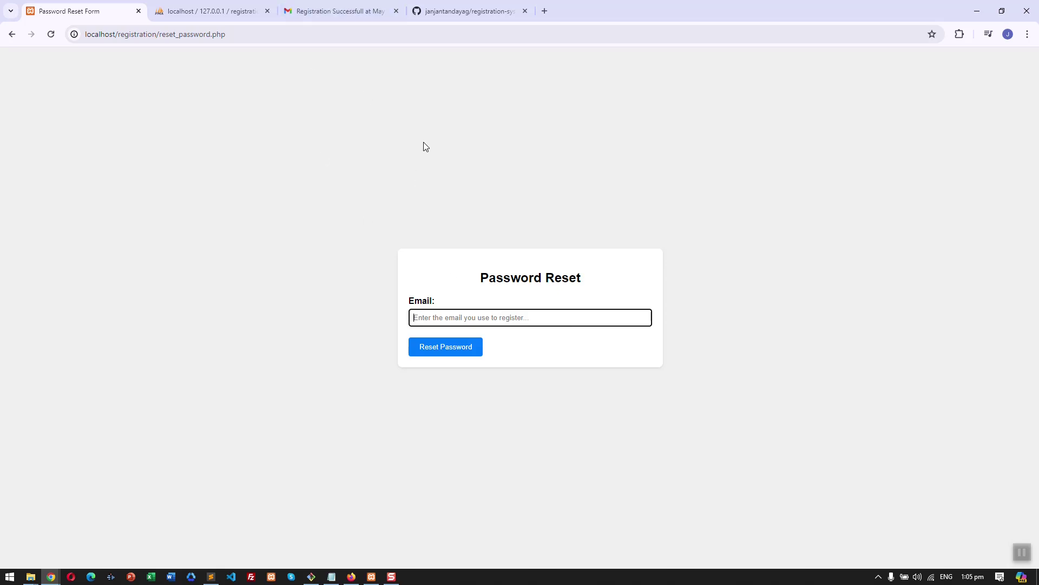
{"action": "type", "text": "jlkjlkjk@gmail.com"}
{"action": "left_click", "coordinate": [235, 10]}
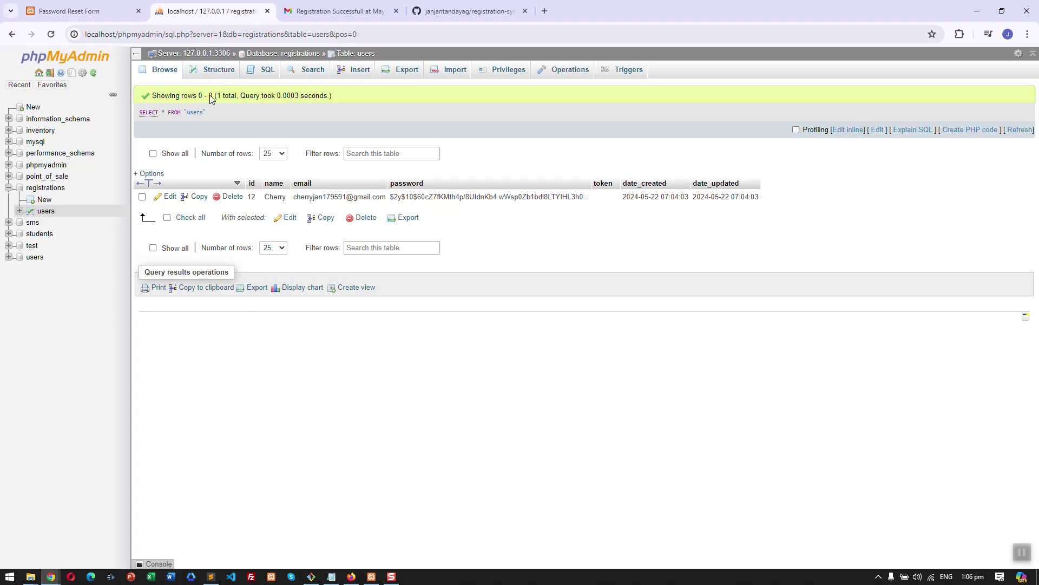
{"action": "left_click", "coordinate": [174, 74]}
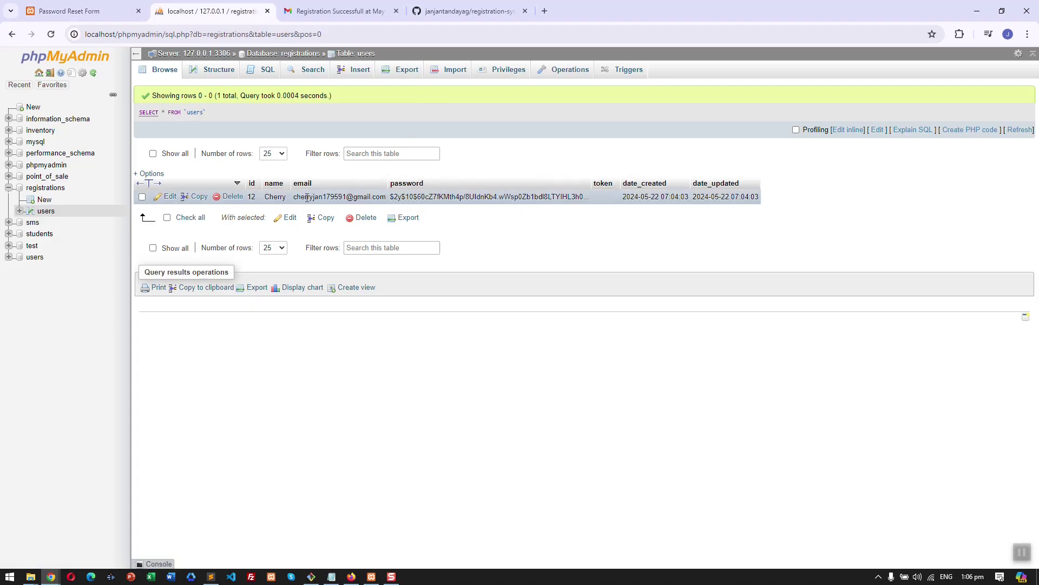
{"action": "left_click", "coordinate": [84, 11]}
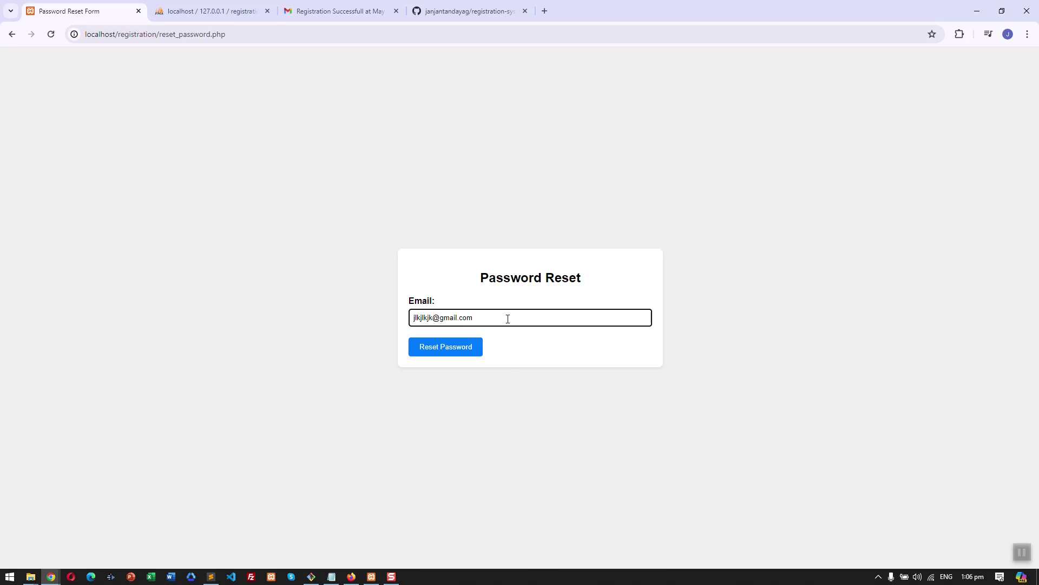
- Submit the unregistered test address and confirm the email-not-found error
{"action": "left_click", "coordinate": [475, 357]}
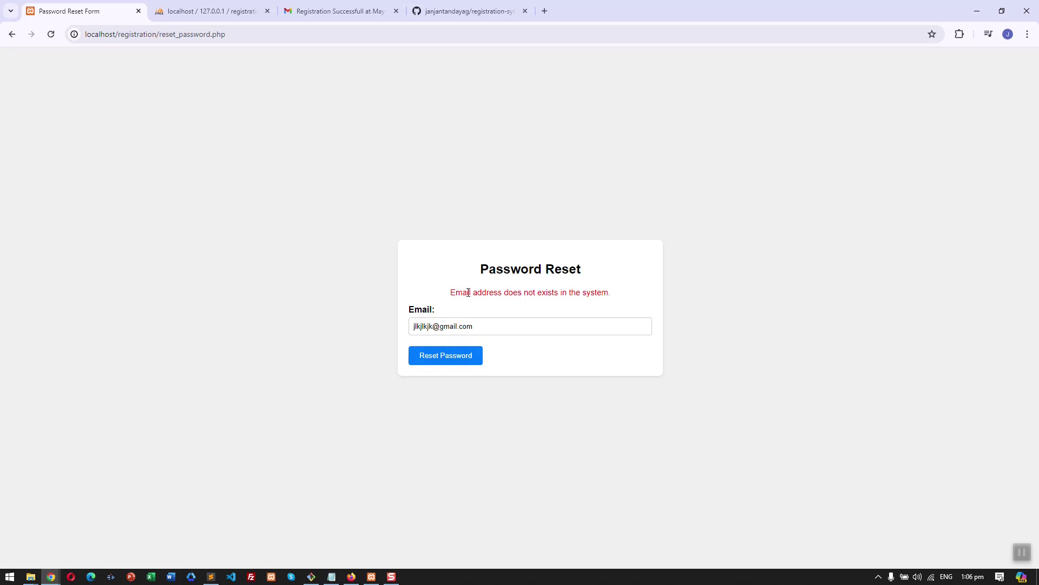
{"action": "left_click_drag", "start_coordinate": [450, 293], "coordinate": [622, 298]}
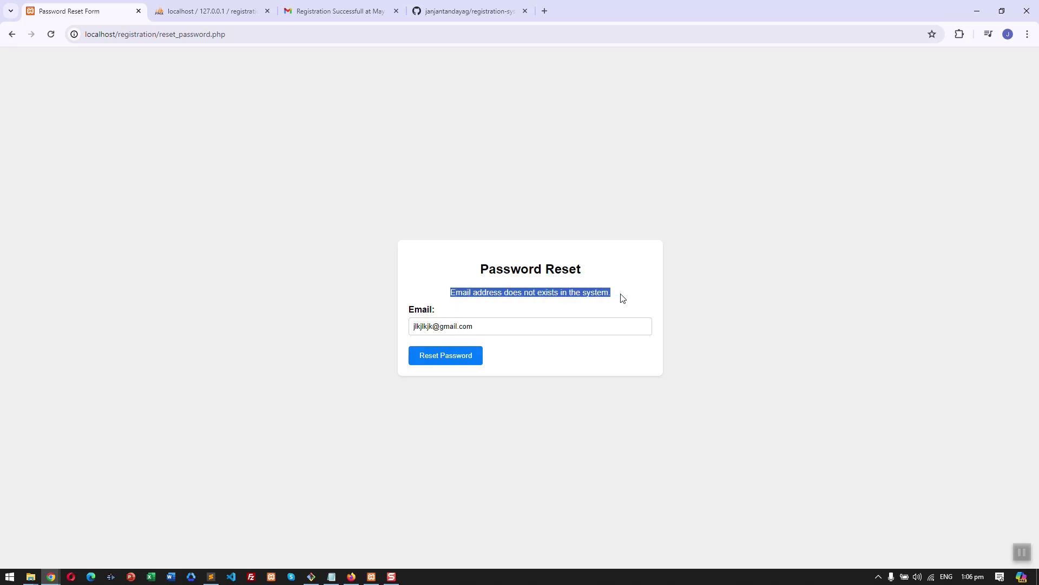
{"action": "triple_click", "coordinate": [529, 318]}
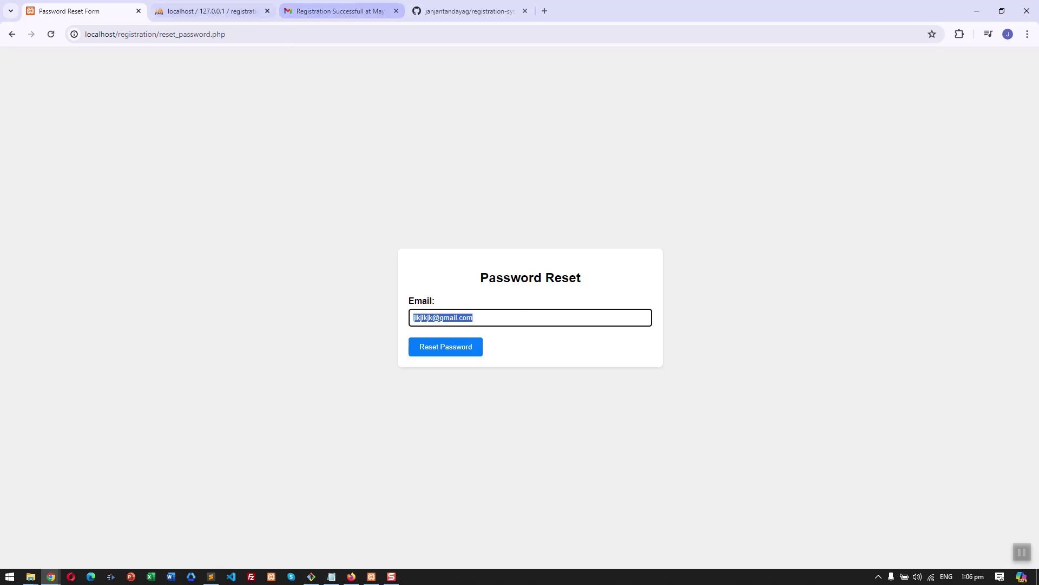
- Paste the registered email from the users table and get 'Password reset link sent to your email'
{"action": "left_click", "coordinate": [211, 10]}
{"action": "double_click", "coordinate": [325, 196]}
{"action": "key", "text": "ctrl+c"}
{"action": "left_click", "coordinate": [101, 12]}
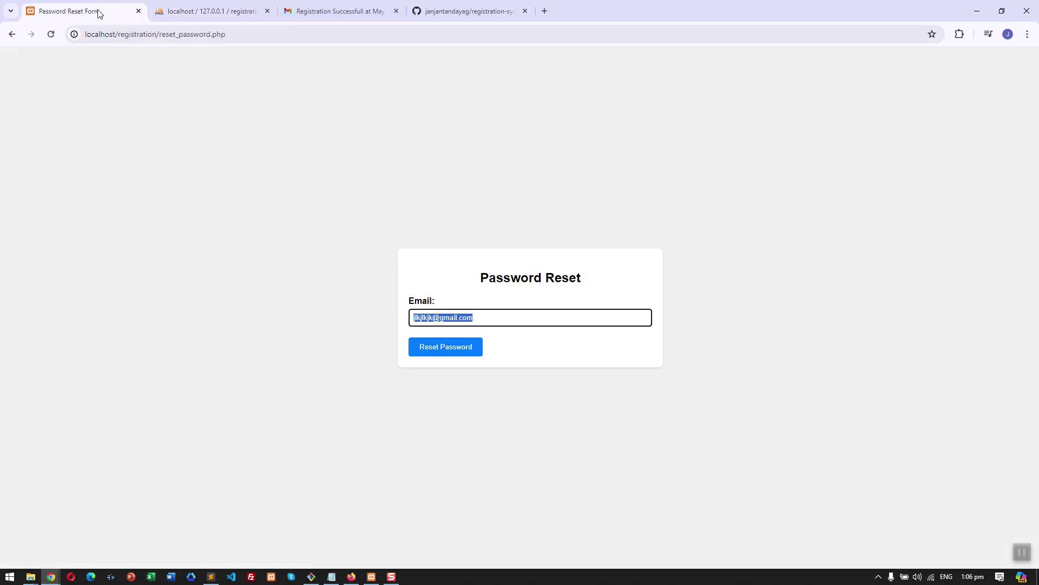
{"action": "right_click", "coordinate": [468, 317]}
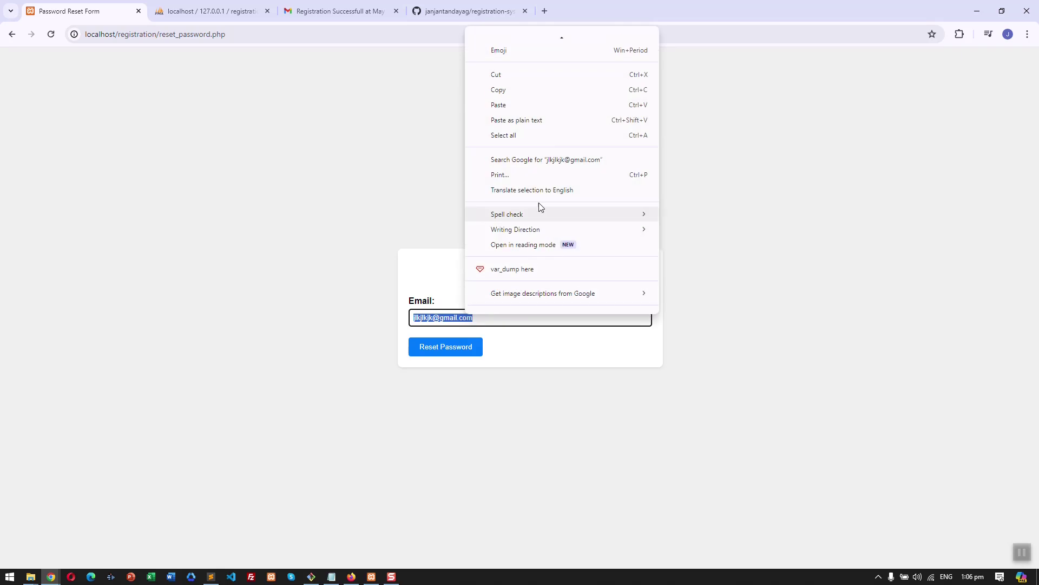
{"action": "left_click", "coordinate": [550, 104]}
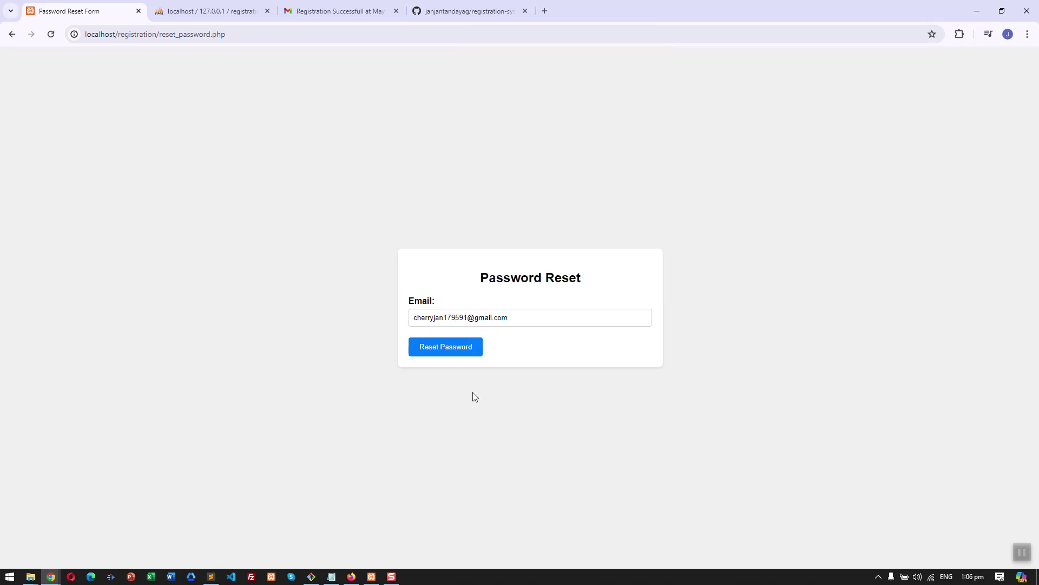
{"action": "left_click", "coordinate": [464, 350]}
{"action": "left_click_drag", "start_coordinate": [462, 295], "coordinate": [606, 294]}
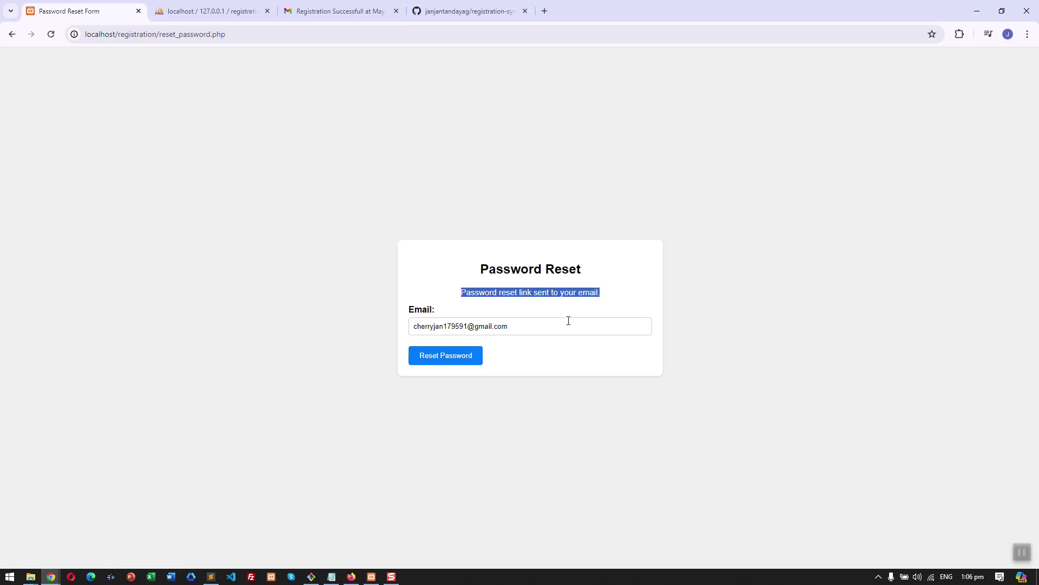
{"action": "left_click", "coordinate": [600, 196]}
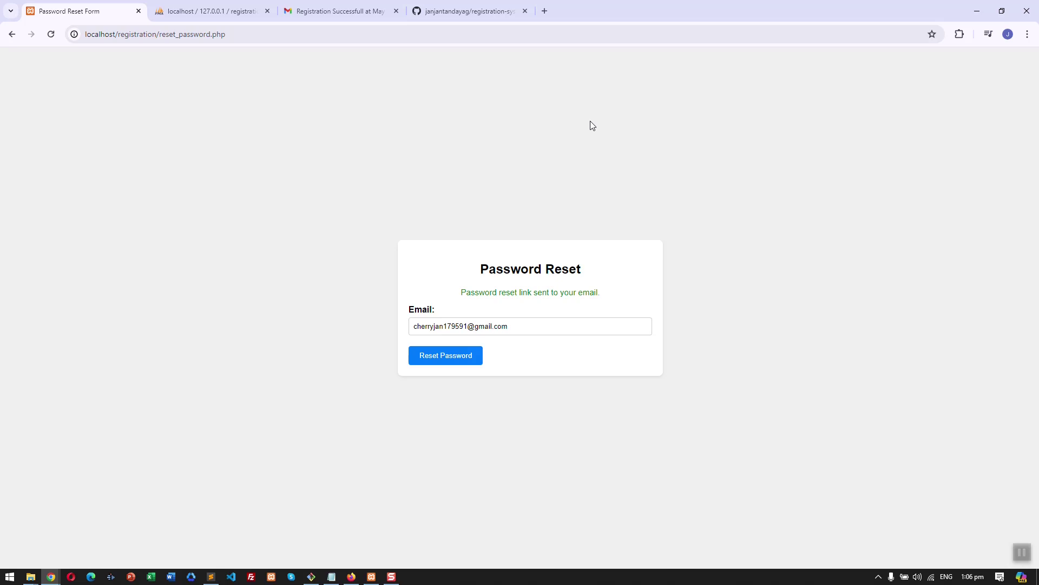
{"action": "left_click", "coordinate": [221, 12]}
- Reload the users table to confirm row 12 now stores a generated reset token
{"action": "left_click", "coordinate": [507, 212]}
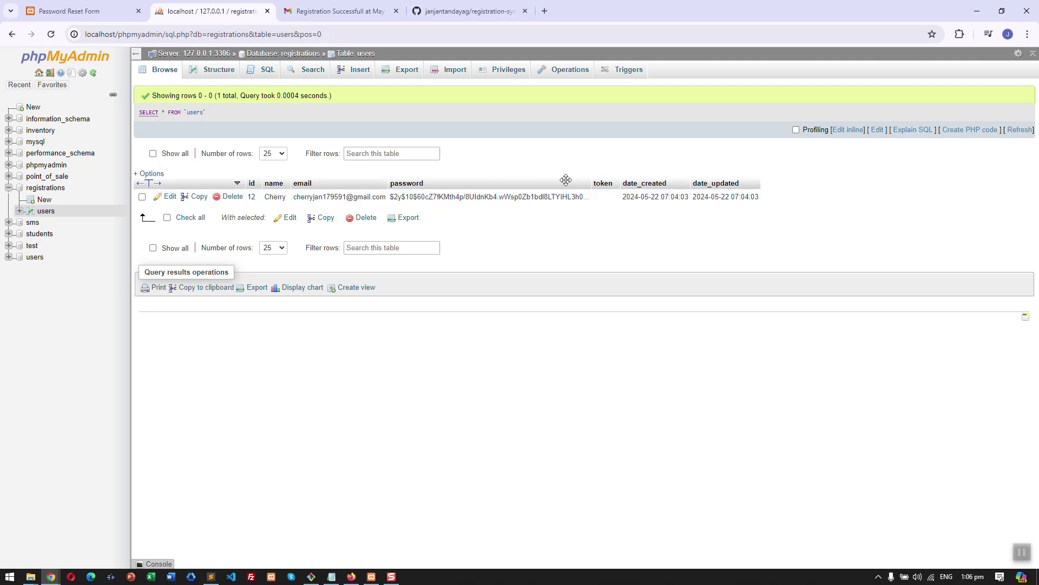
{"action": "left_click", "coordinate": [159, 79]}
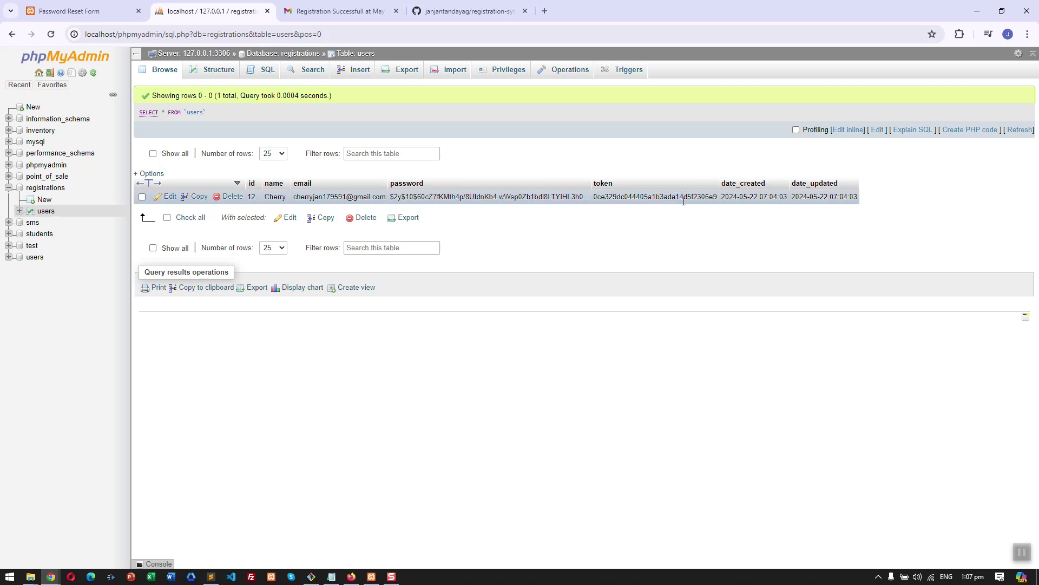
{"action": "left_click", "coordinate": [87, 12]}
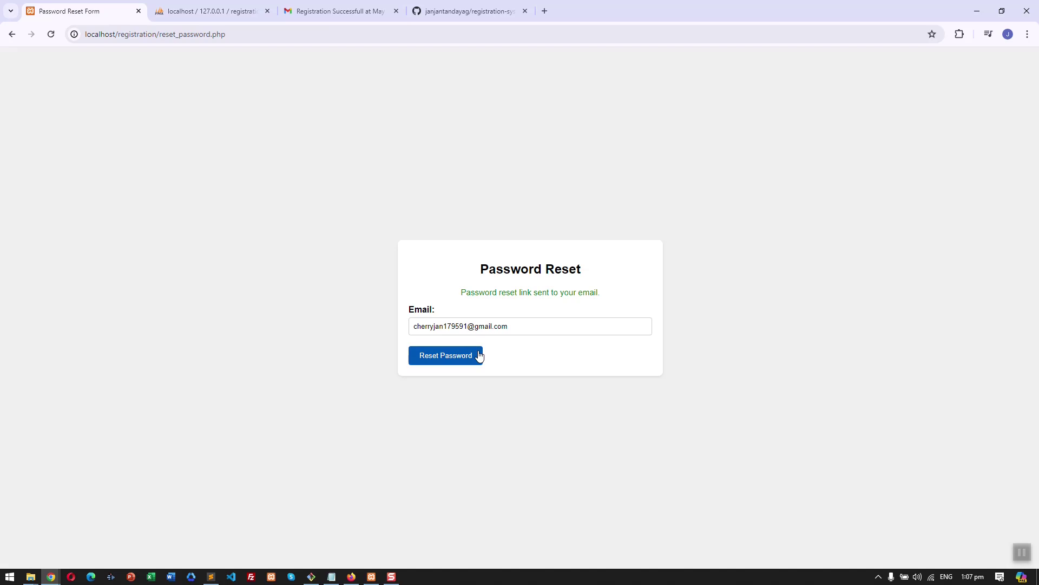
{"action": "left_click", "coordinate": [238, 10]}
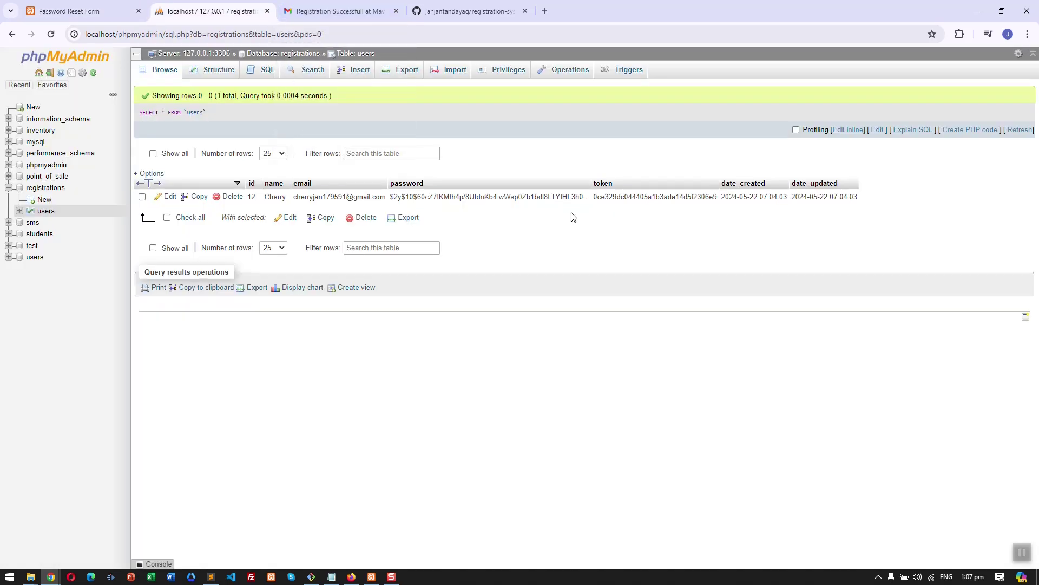
{"action": "left_click", "coordinate": [362, 11]}
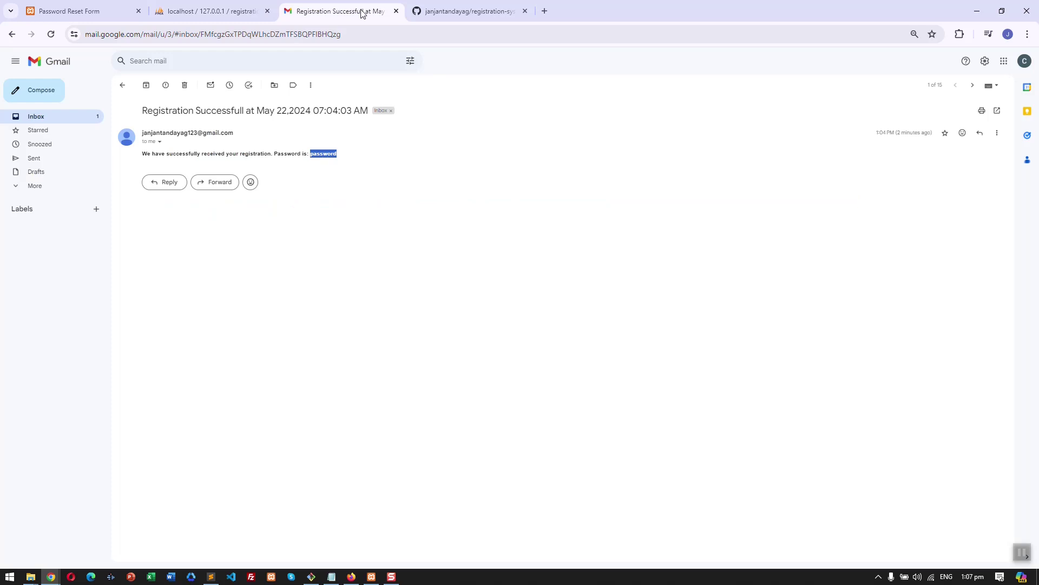
- Open the newest Password Reset email, expand its last message, and follow the CLICK HERE link
{"action": "left_click", "coordinate": [121, 95]}
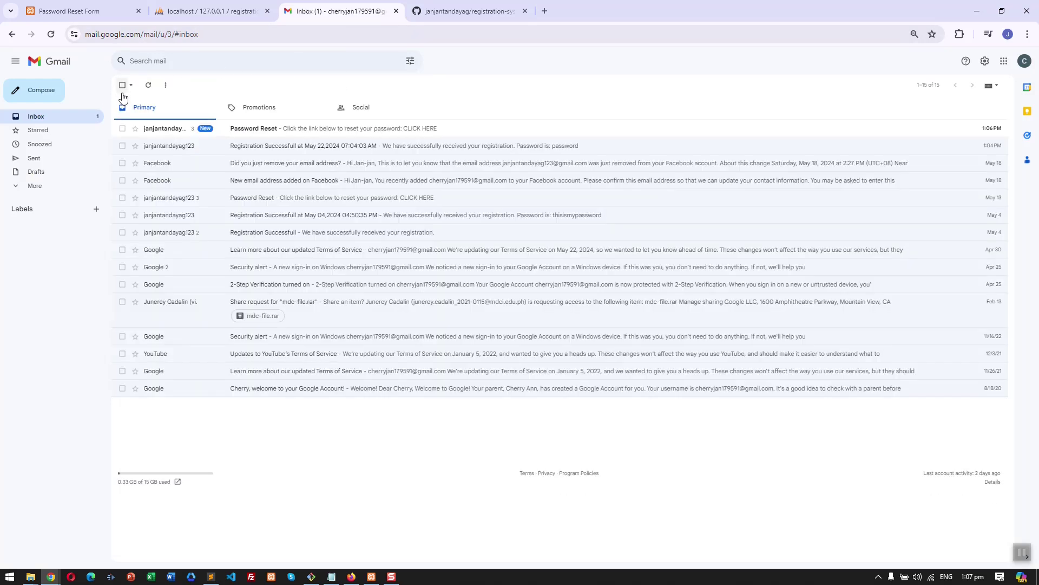
{"action": "left_click", "coordinate": [303, 134]}
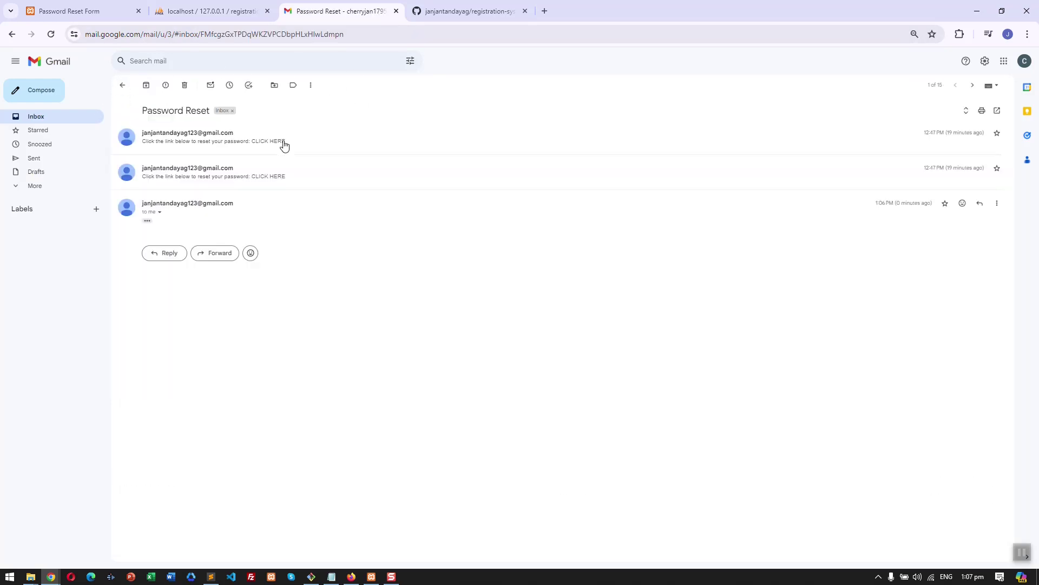
{"action": "left_click", "coordinate": [149, 221]}
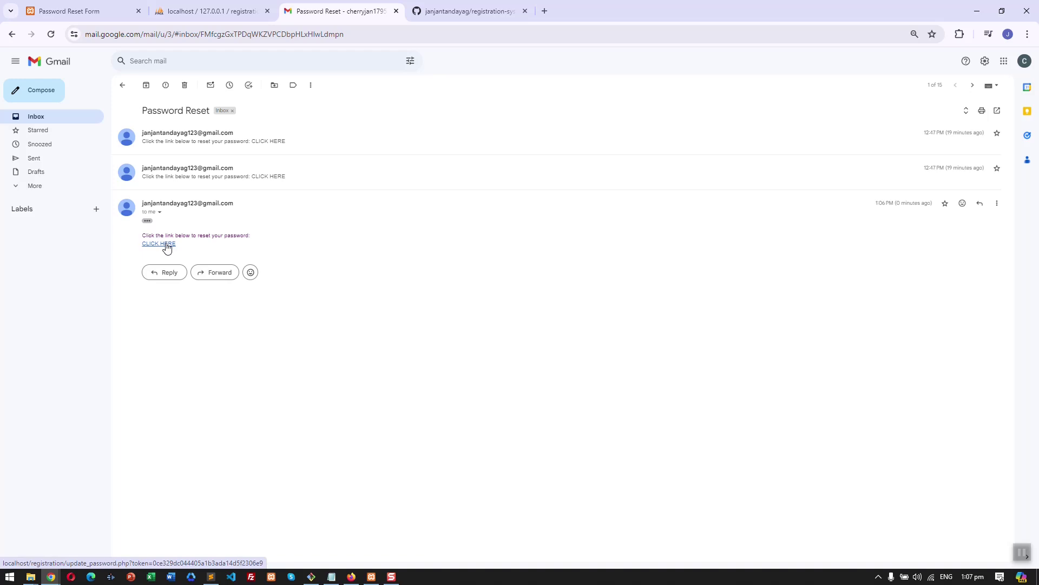
{"action": "left_click", "coordinate": [166, 244]}
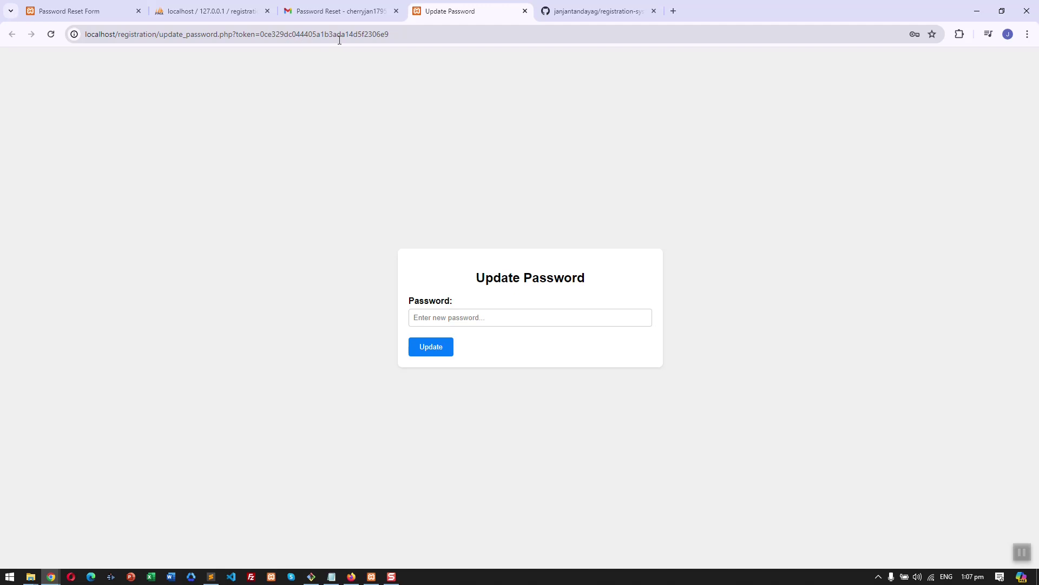
{"action": "left_click", "coordinate": [206, 11]}
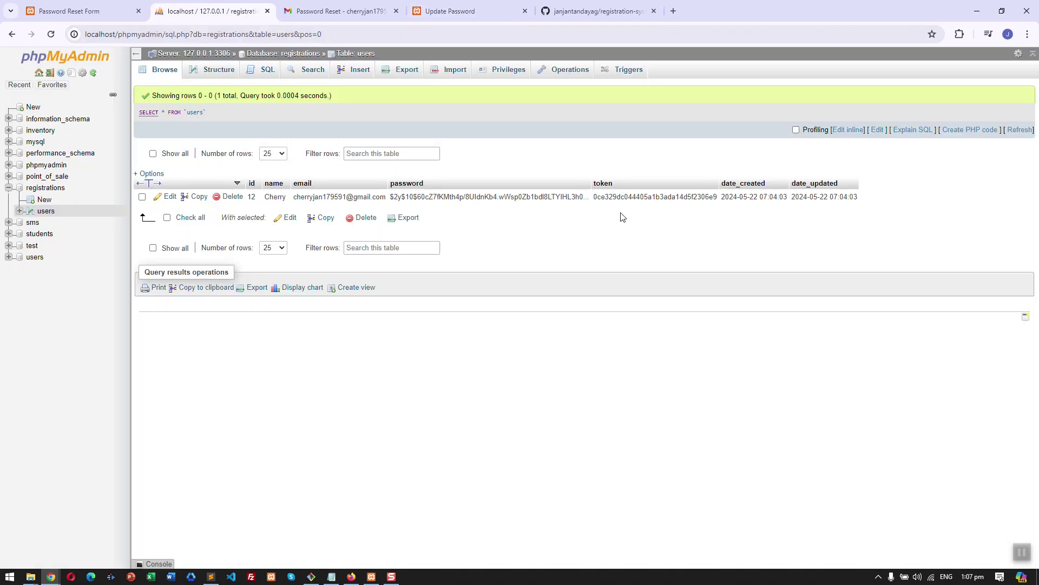
{"action": "left_click", "coordinate": [82, 11]}
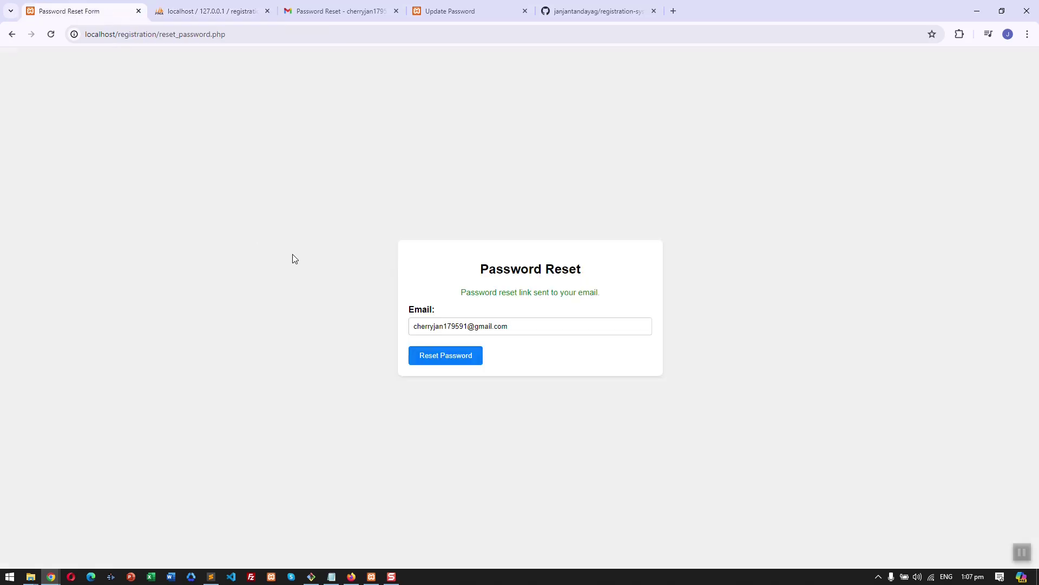
{"action": "left_click", "coordinate": [205, 11]}
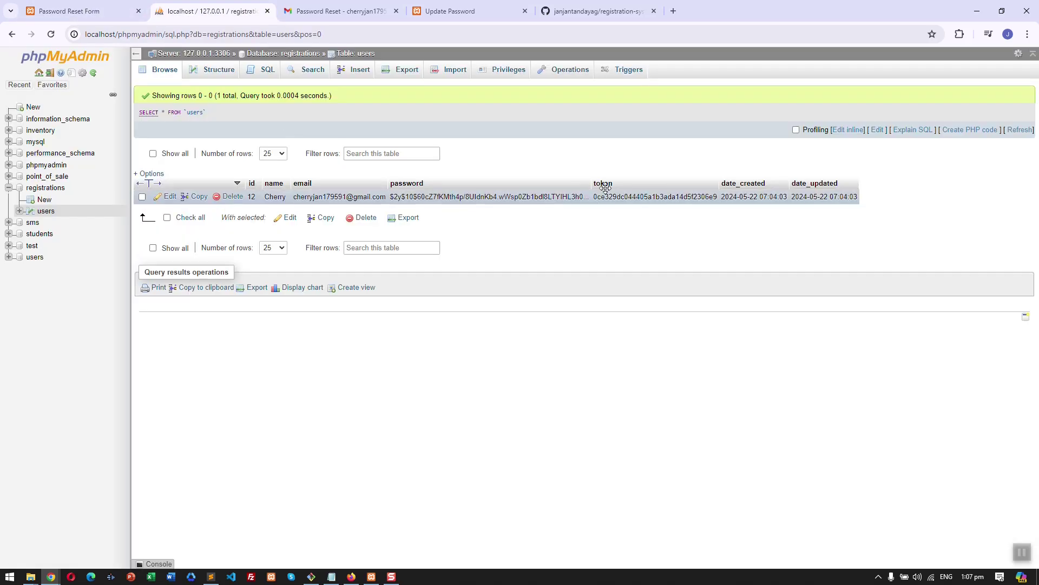
{"action": "left_click_drag", "start_coordinate": [477, 10], "coordinate": [371, 13]}
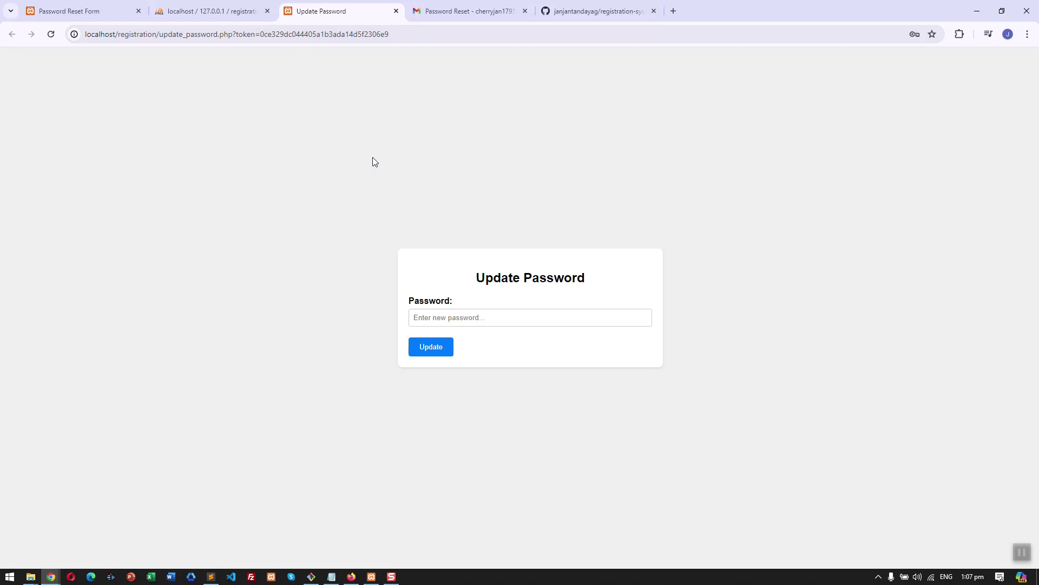
{"action": "left_click", "coordinate": [475, 33]}
{"action": "left_click", "coordinate": [523, 37]}
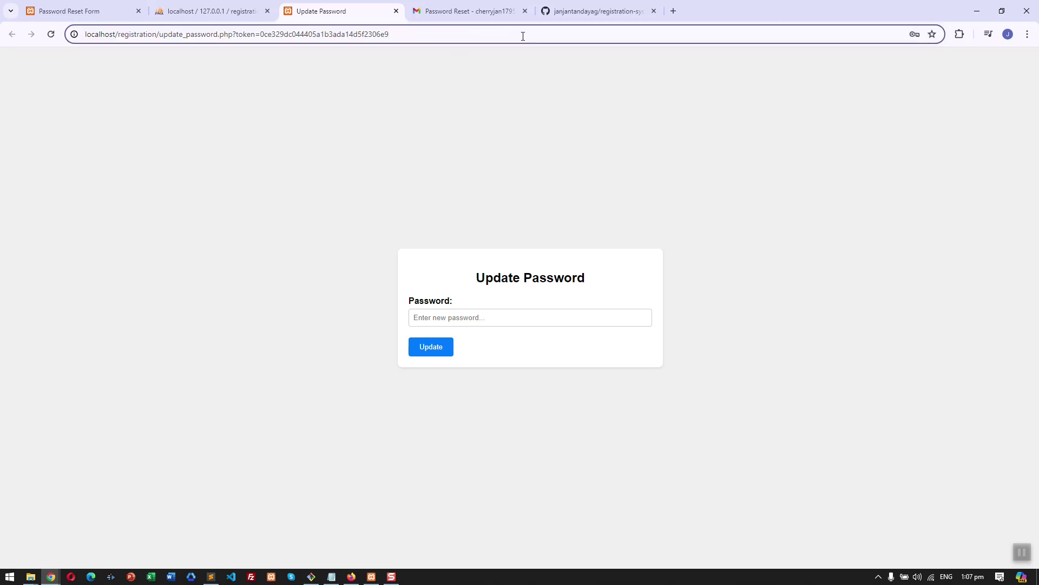
{"action": "left_click", "coordinate": [1013, 549]}
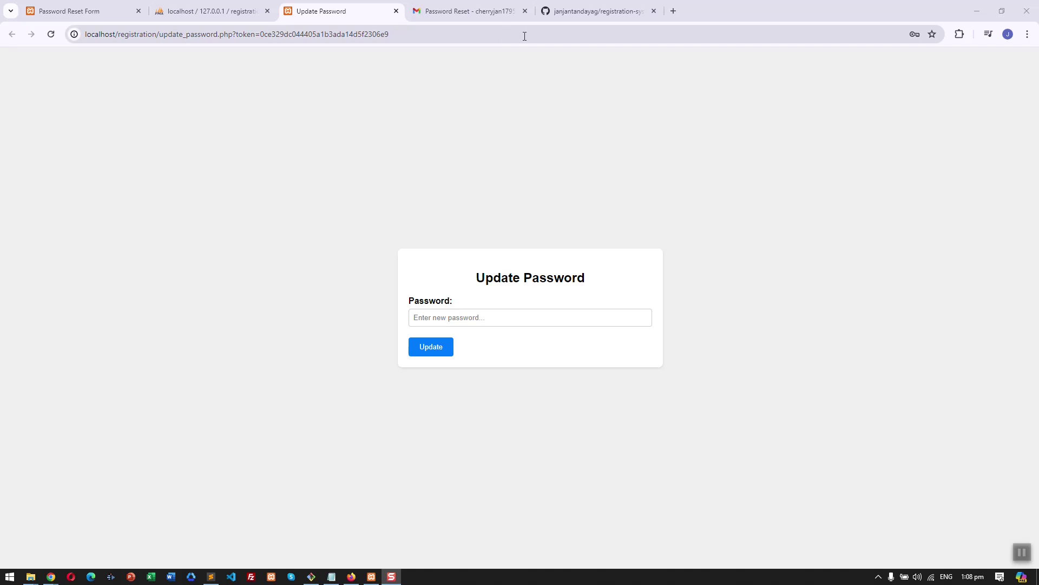
{"action": "left_click", "coordinate": [580, 32]}
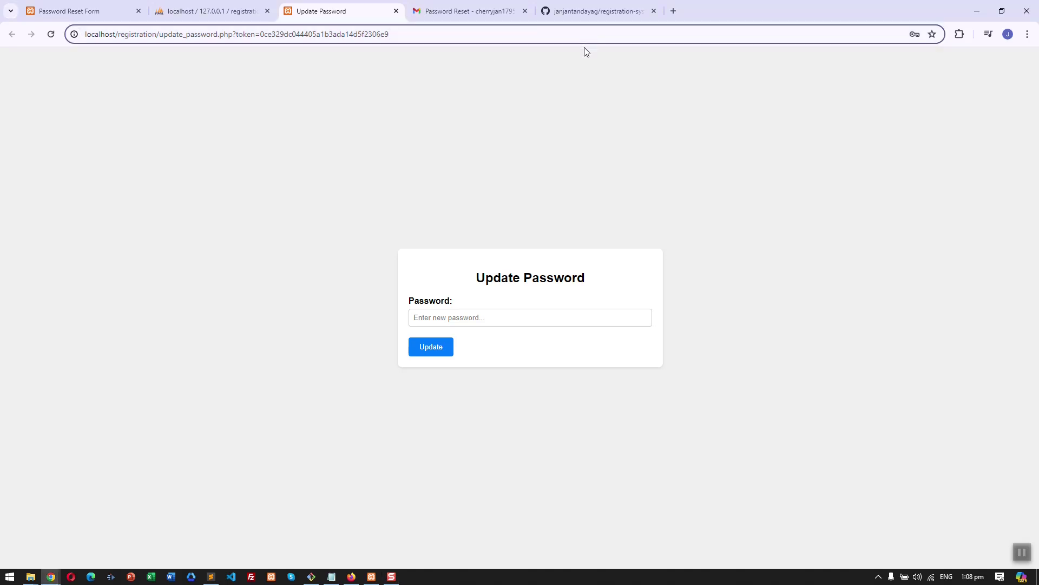
{"action": "type", "text": "fgfgrgr"}
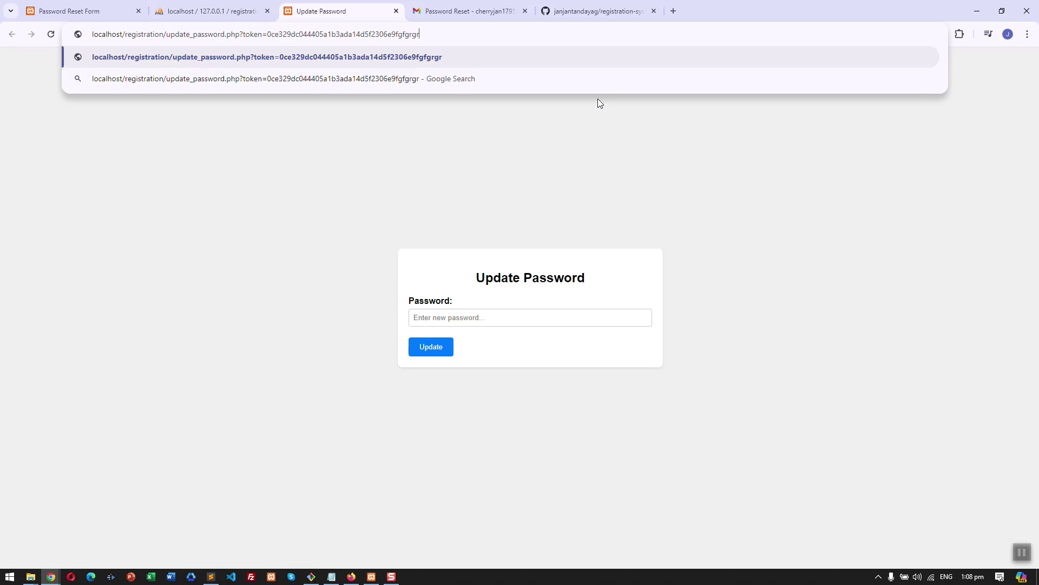
{"action": "key", "text": "Return"}
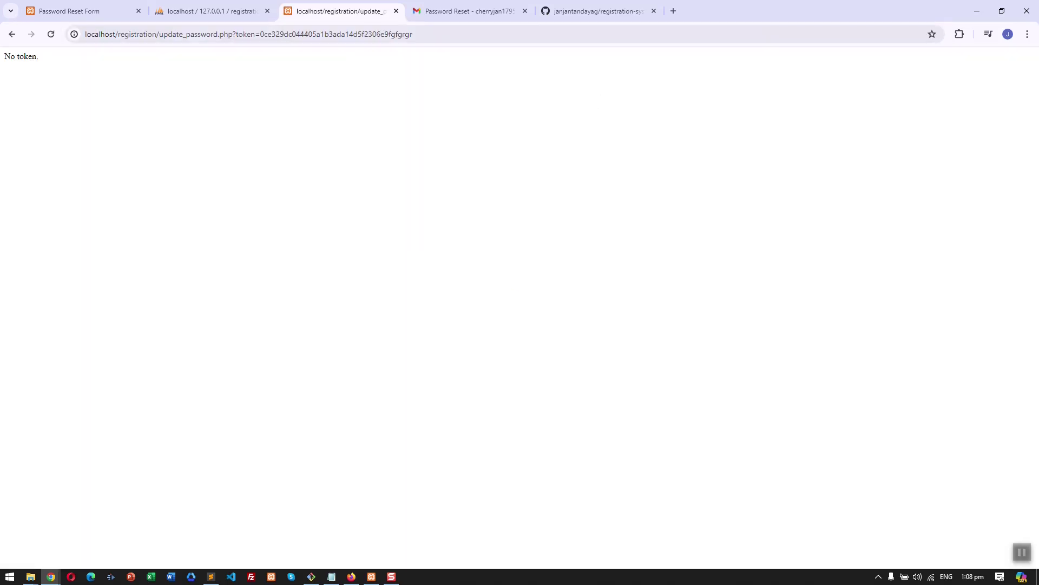
{"action": "left_click_drag", "start_coordinate": [3, 61], "coordinate": [39, 60]}
{"action": "left_click", "coordinate": [211, 11]}
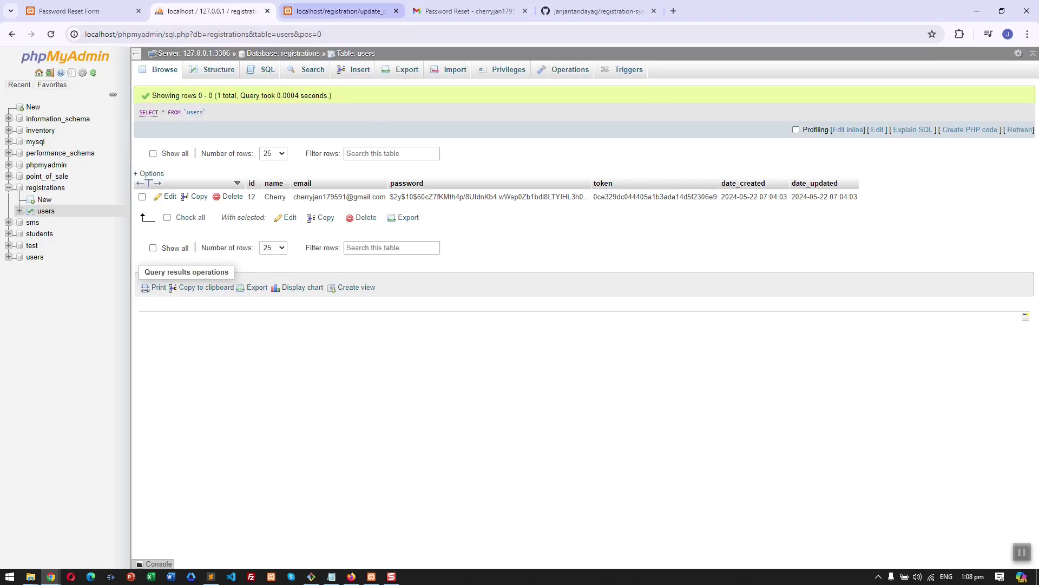
{"action": "left_click", "coordinate": [346, 11]}
{"action": "left_click", "coordinate": [434, 33]}
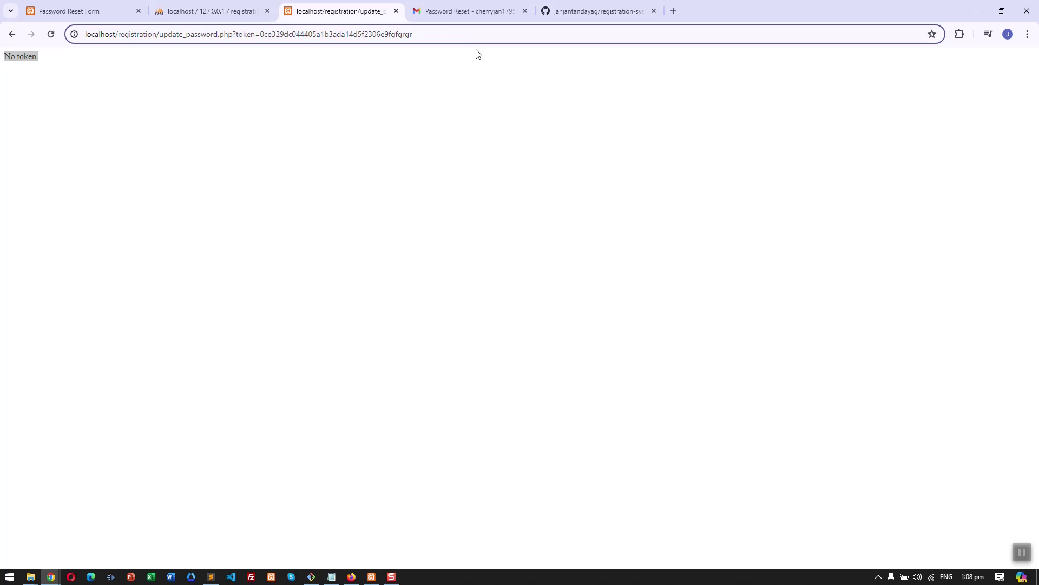
{"action": "key", "text": "BackSpace"}
{"action": "key", "text": "BackSpace"}
{"action": "key", "text": "BackSpace"}
{"action": "key", "text": "BackSpace"}
{"action": "key", "text": "BackSpace"}
{"action": "key", "text": "BackSpace"}
{"action": "key", "text": "BackSpace"}
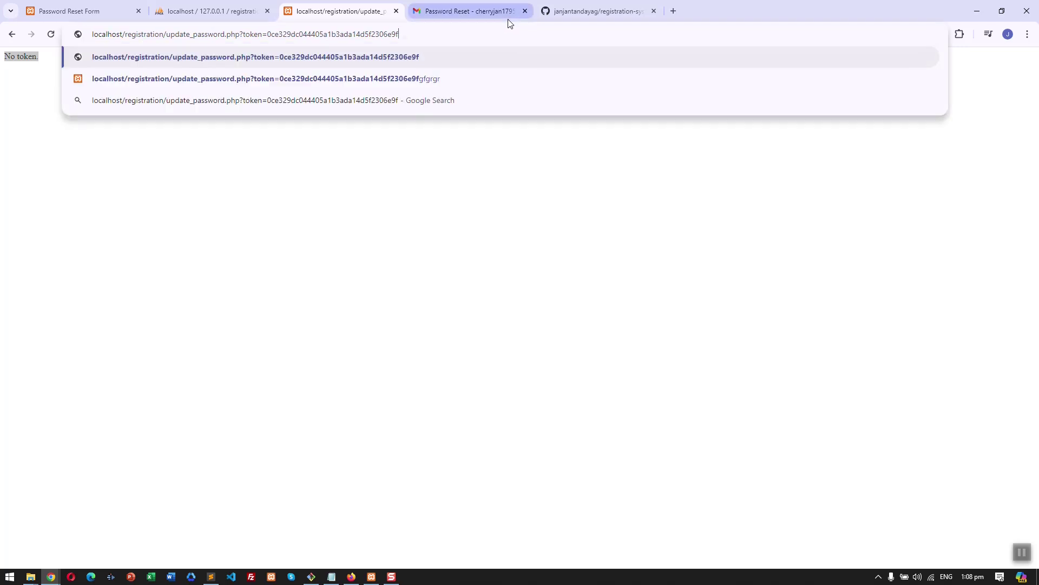
{"action": "key", "text": "Return"}
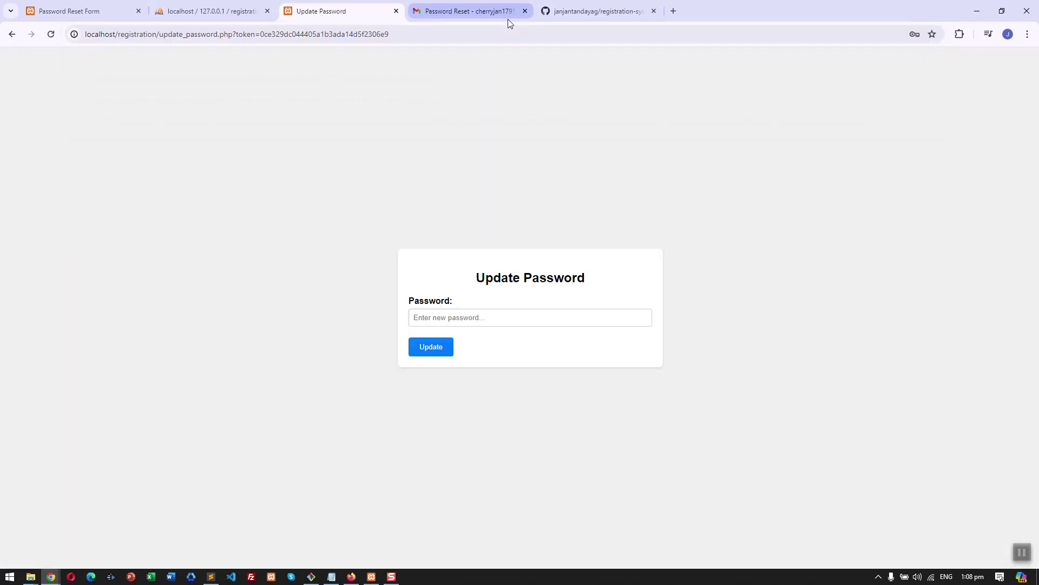
{"action": "left_click", "coordinate": [540, 311]}
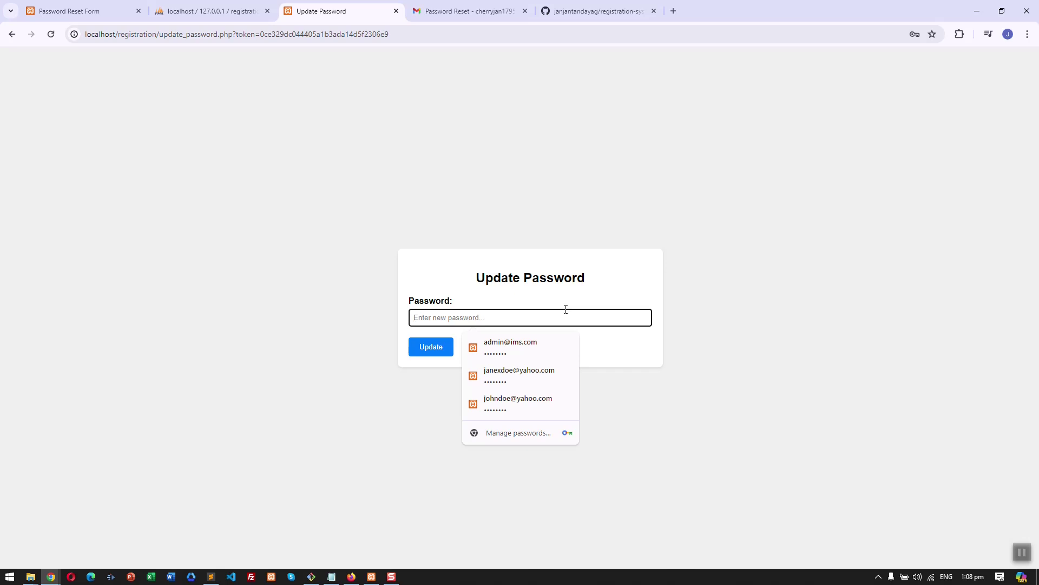
- Submit a new password on the Update Password form, getting 'Password successfully changed'
{"action": "type", "text": "new password"}
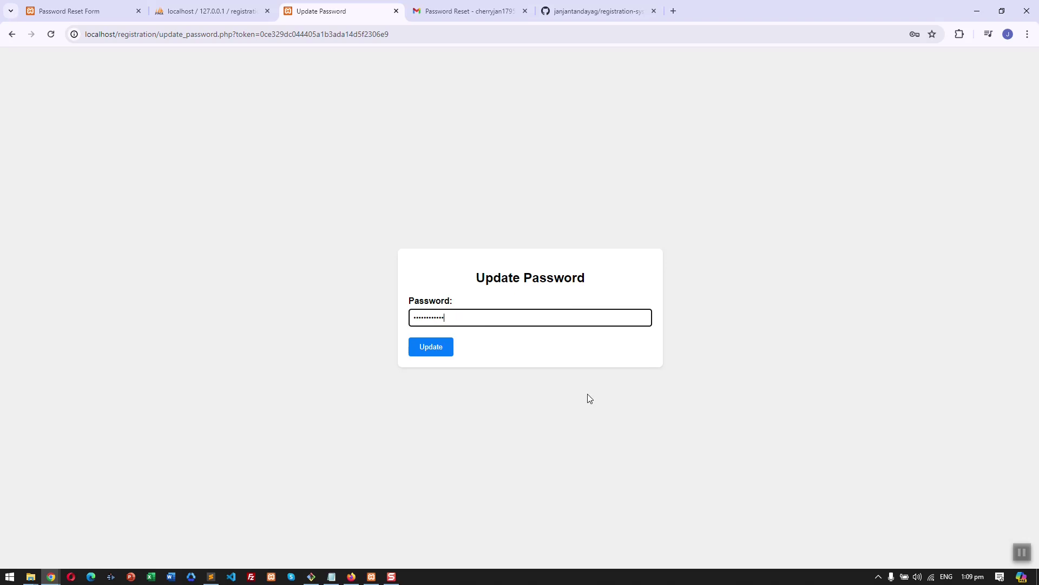
{"action": "left_click", "coordinate": [443, 345]}
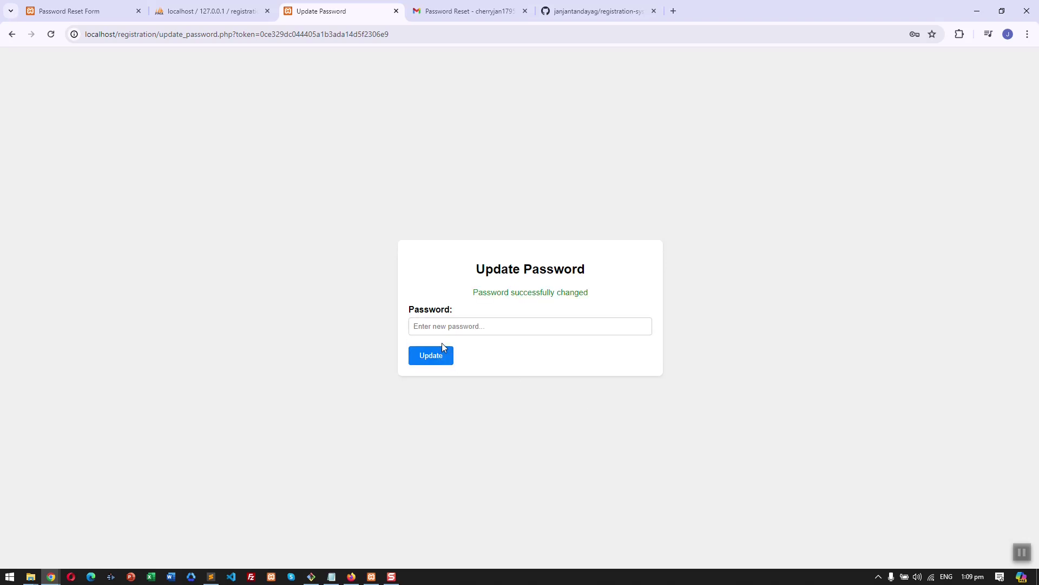
{"action": "left_click_drag", "start_coordinate": [476, 292], "coordinate": [607, 284]}
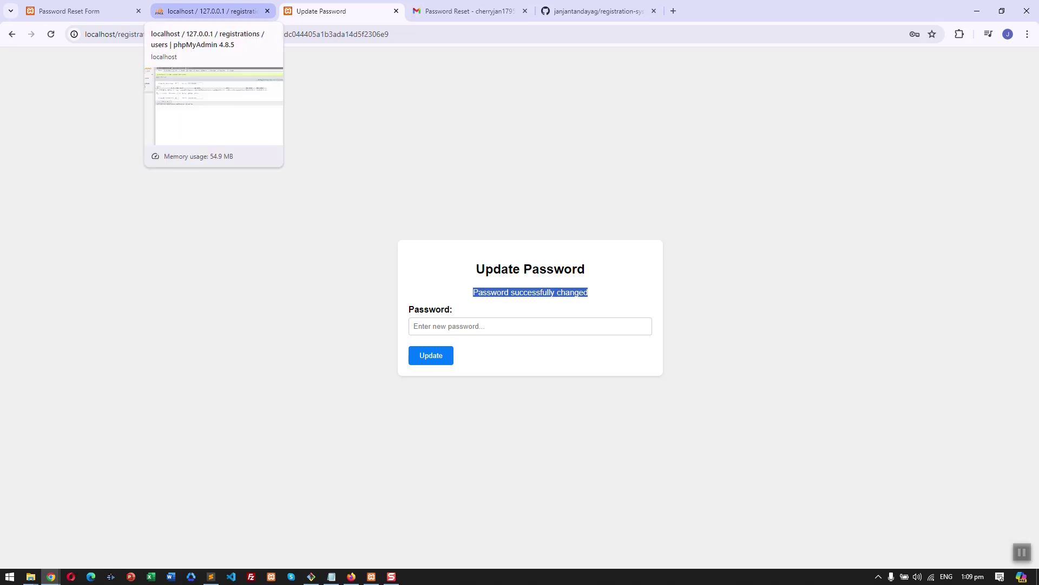
{"action": "left_click", "coordinate": [209, 11]}
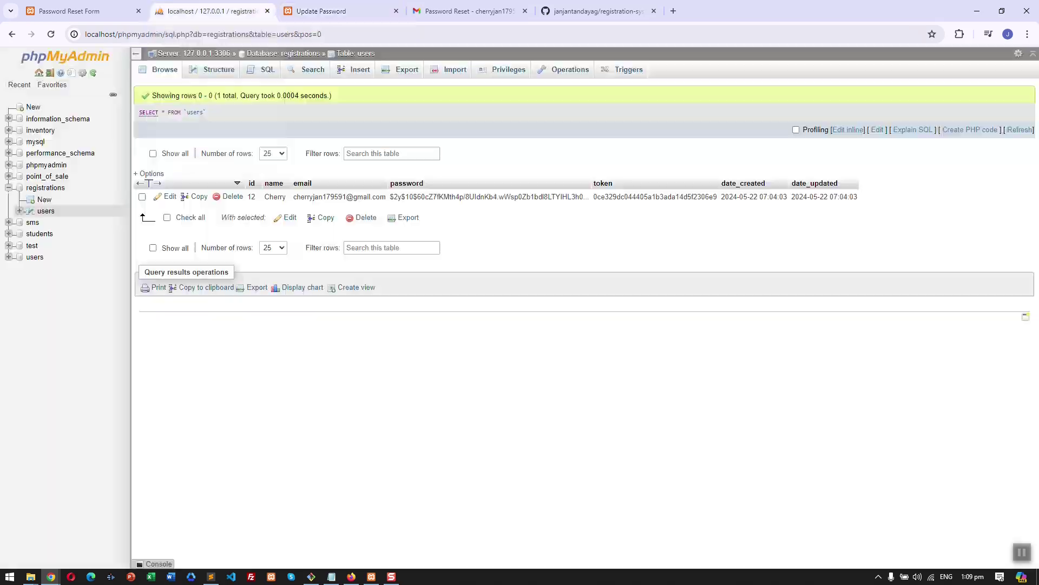
- Reload the users table to verify the new password hash and the cleared token
{"action": "left_click", "coordinate": [169, 74]}
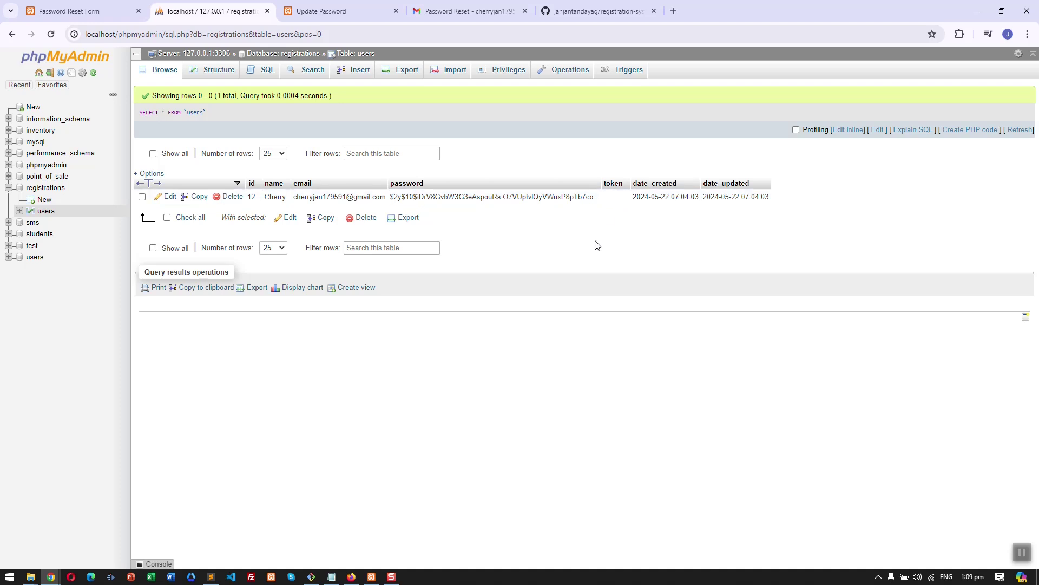
{"action": "left_click", "coordinate": [321, 11]}
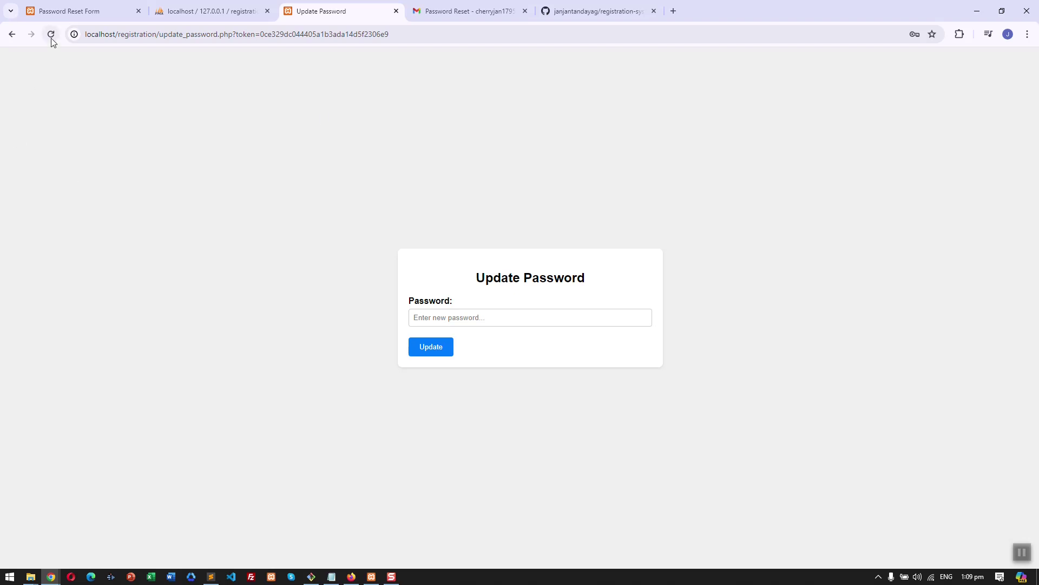
{"action": "left_click", "coordinate": [466, 12]}
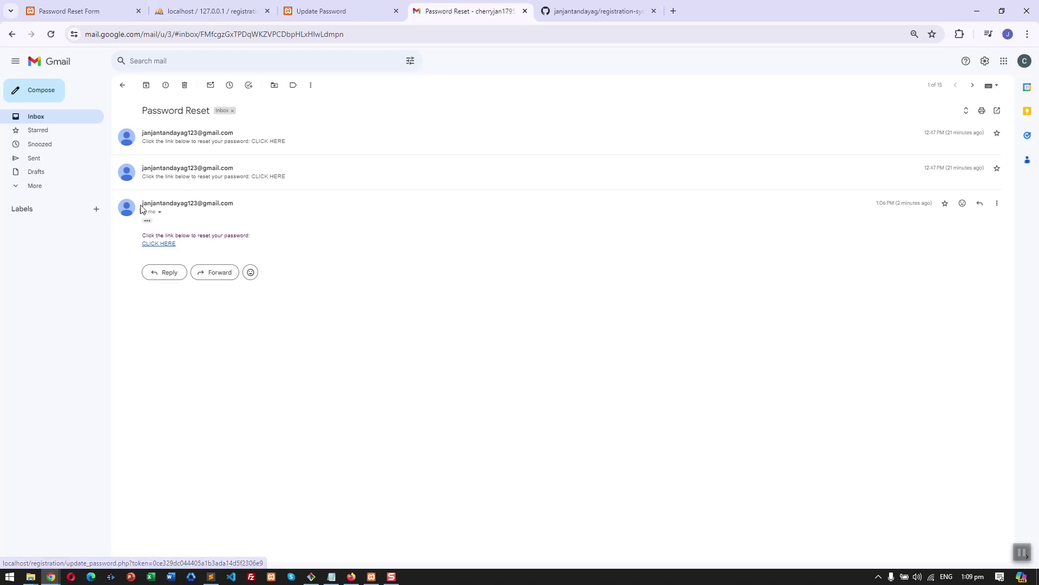
- Reopen the used CLICK HERE reset link and confirm it now returns 'No token.'
{"action": "left_click", "coordinate": [167, 244]}
{"action": "left_click_drag", "start_coordinate": [41, 59], "coordinate": [3, 57]}
{"action": "left_click", "coordinate": [236, 128]}
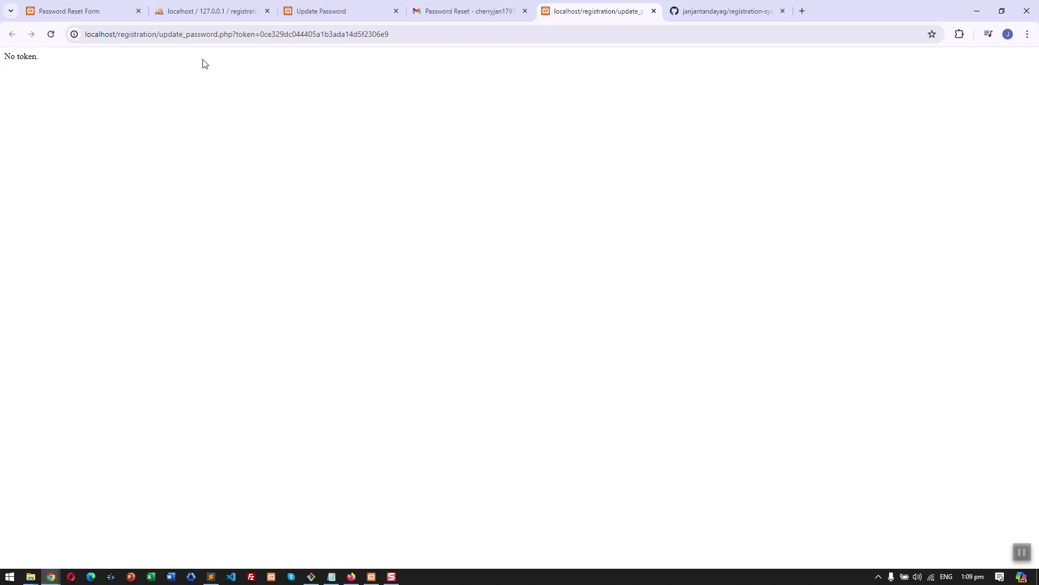
{"action": "left_click", "coordinate": [209, 11]}
{"action": "left_click", "coordinate": [81, 11]}
{"action": "key", "text": "ctrl+Tab"}
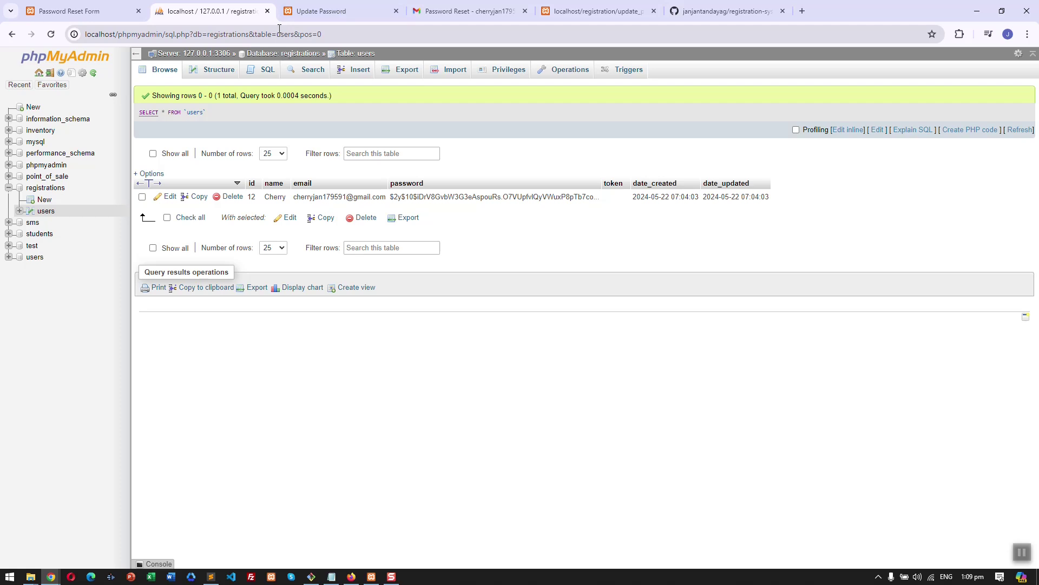
{"action": "left_click", "coordinate": [81, 11]}
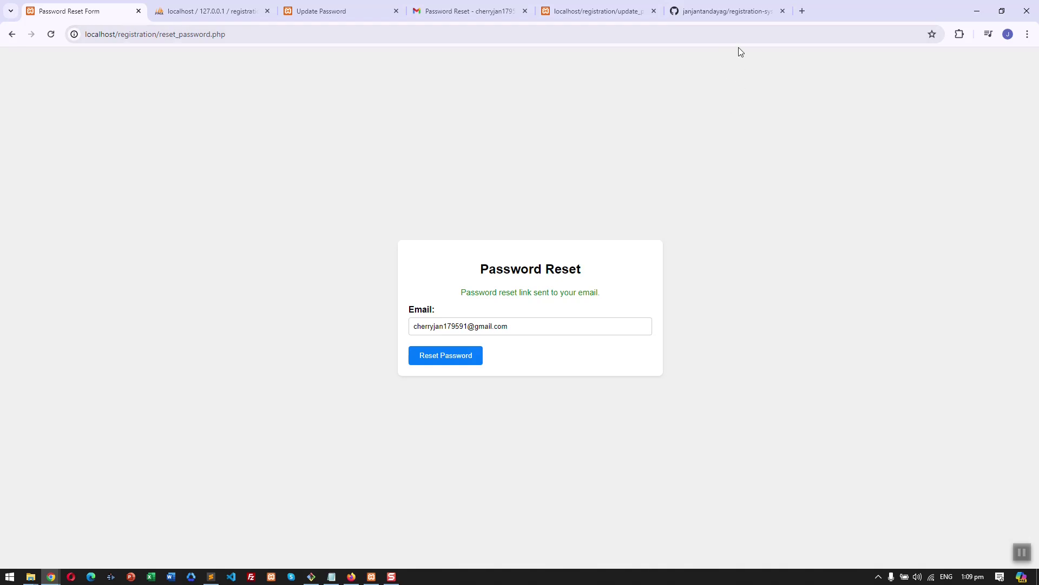
- Show the registration-system-with-email GitHub repository with its Code clone dropdown open
{"action": "left_click", "coordinate": [733, 13]}
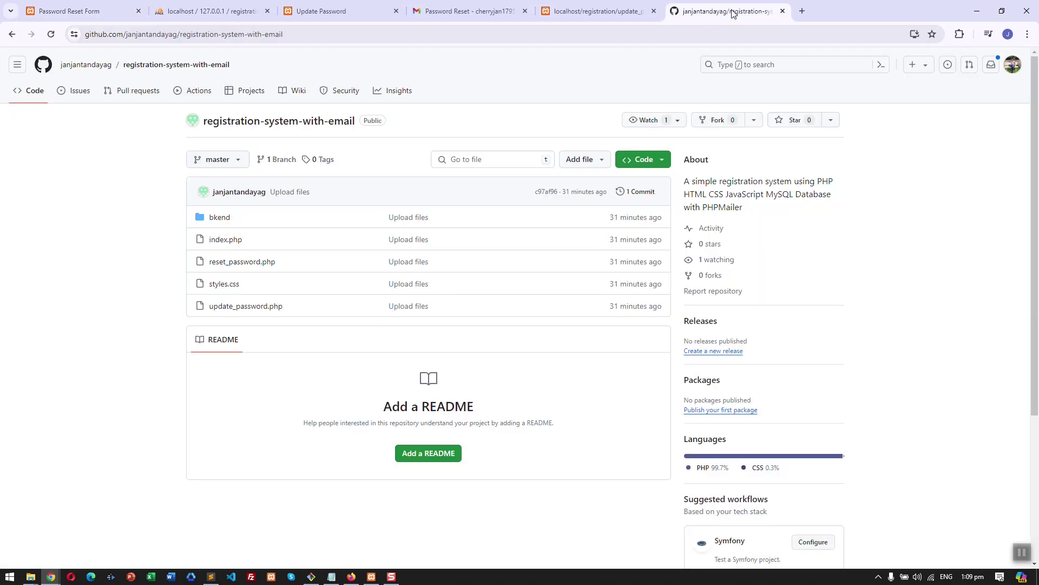
{"action": "left_click", "coordinate": [402, 37]}
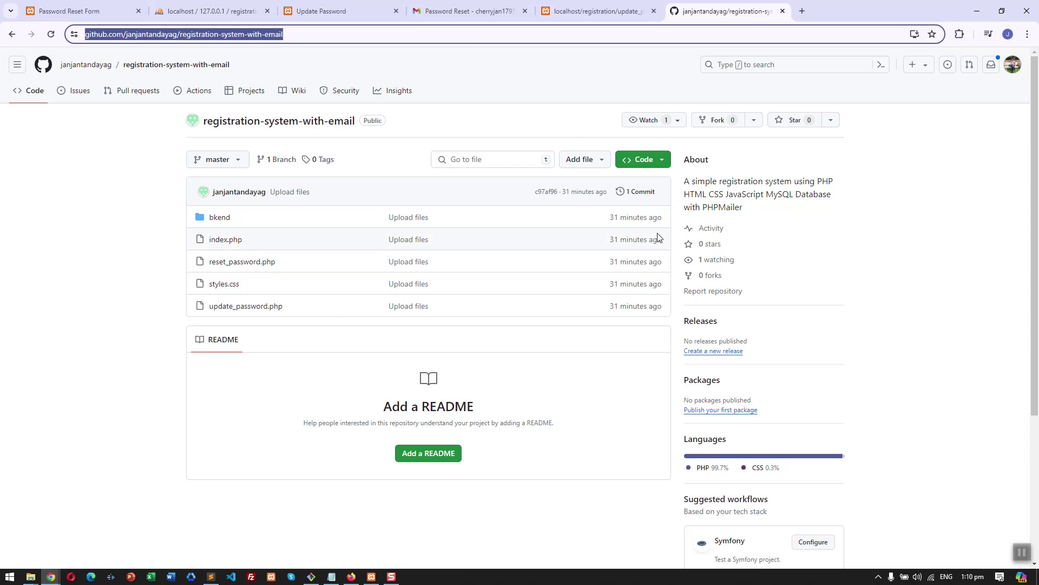
{"action": "left_click", "coordinate": [669, 160]}
{"action": "left_click", "coordinate": [669, 161]}
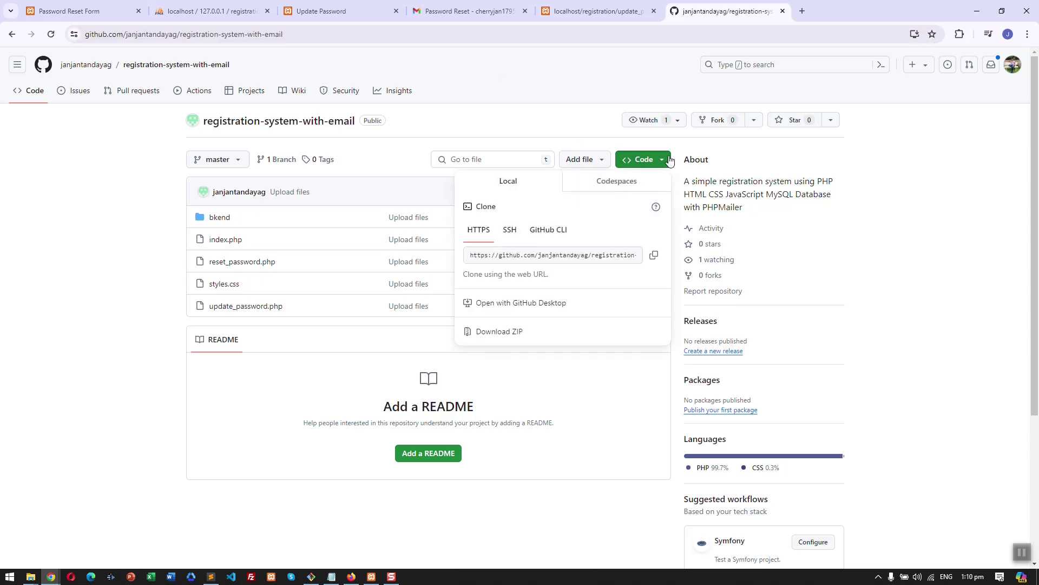